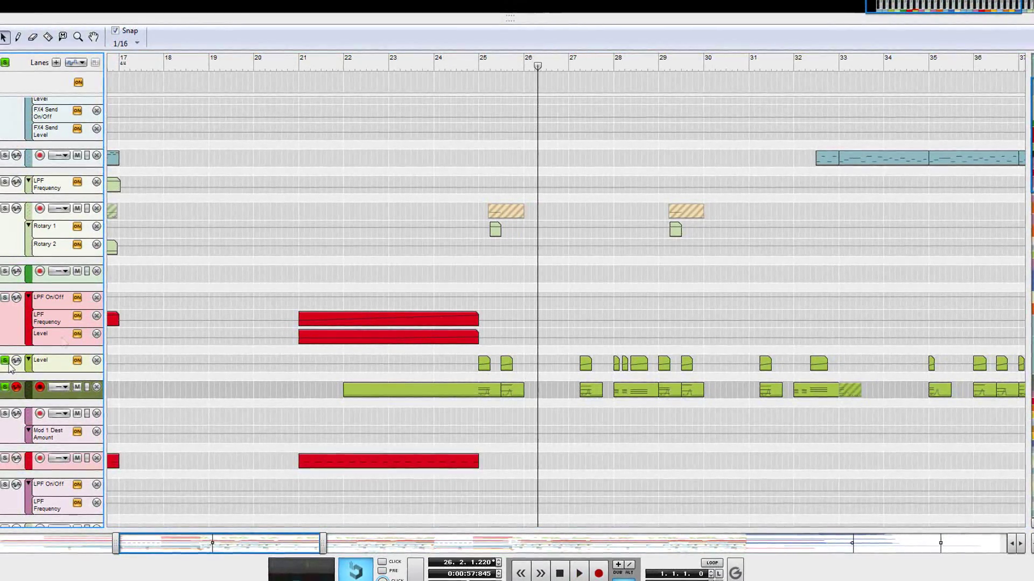
# Play the song from bar 24, stop, and park the song position at 25.3.3
pyautogui.click(481, 65)
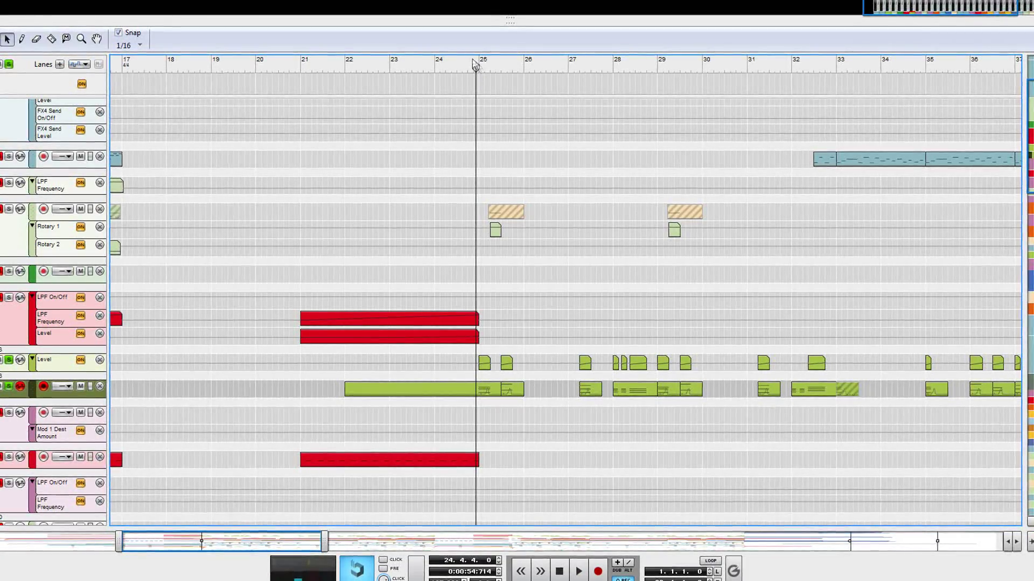
pyautogui.press('space')
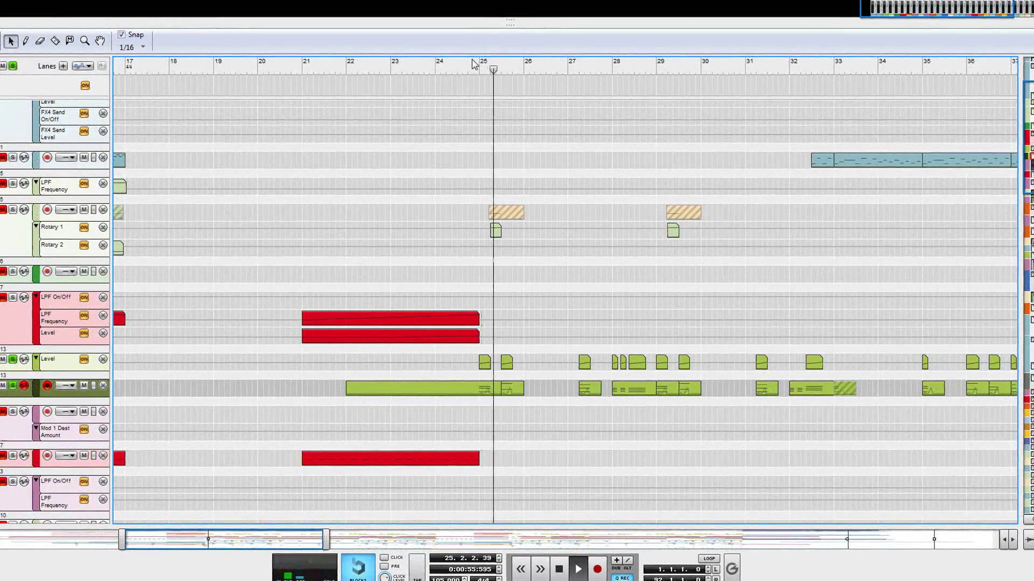
pyautogui.press('space')
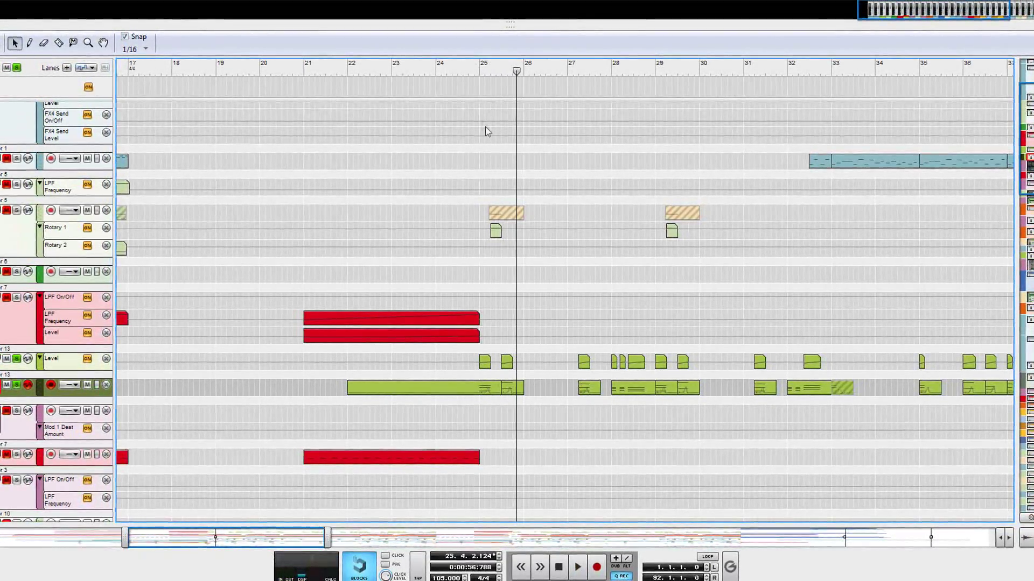
pyautogui.click(481, 68)
pyautogui.moveTo(481, 70); pyautogui.dragTo(506, 70)
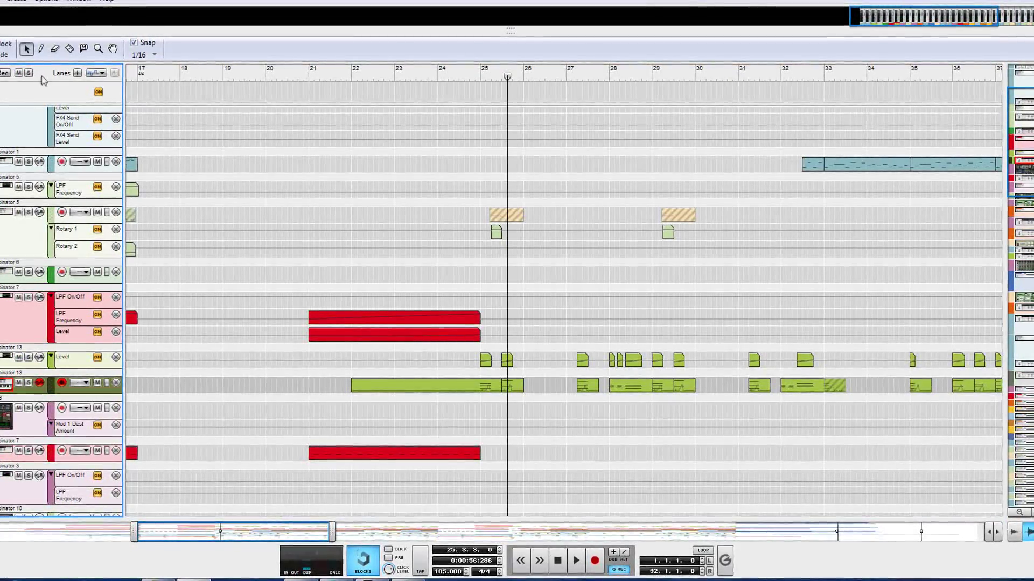
# Switch to the rack-only view and create an empty Combinator, Combinator 19
pyautogui.press('F5')
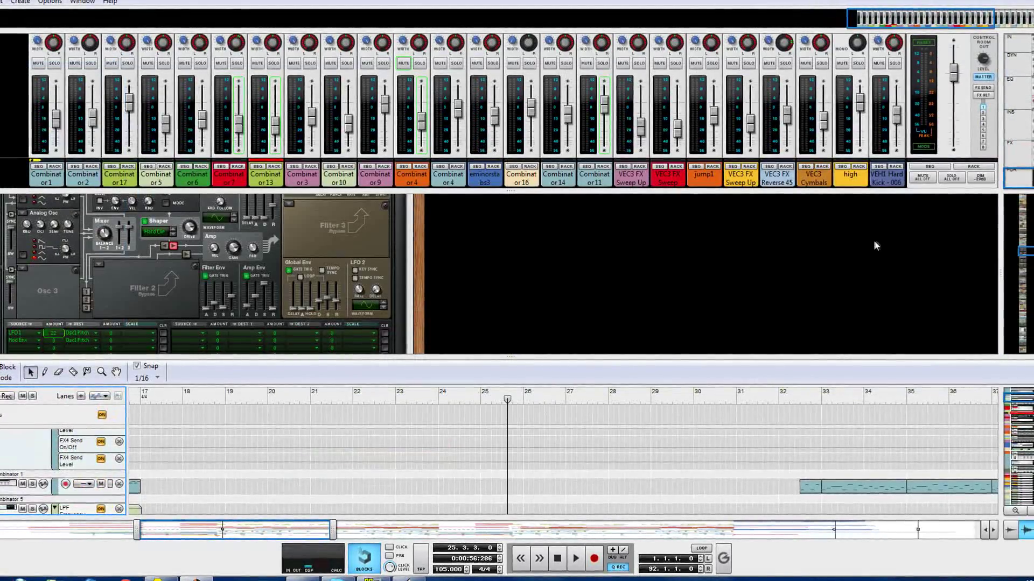
pyautogui.scroll(10, 909, 253)
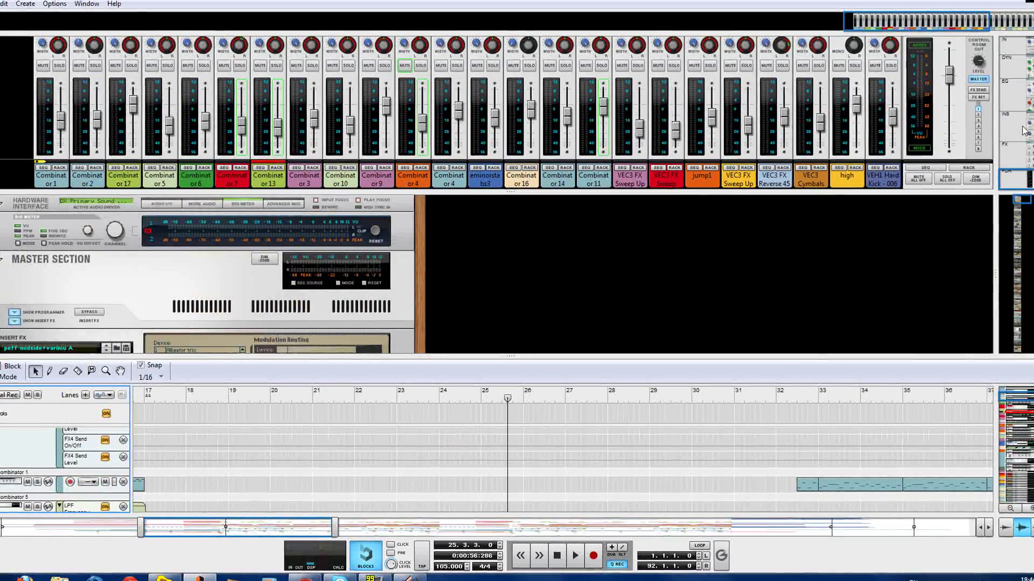
pyautogui.press('F6')
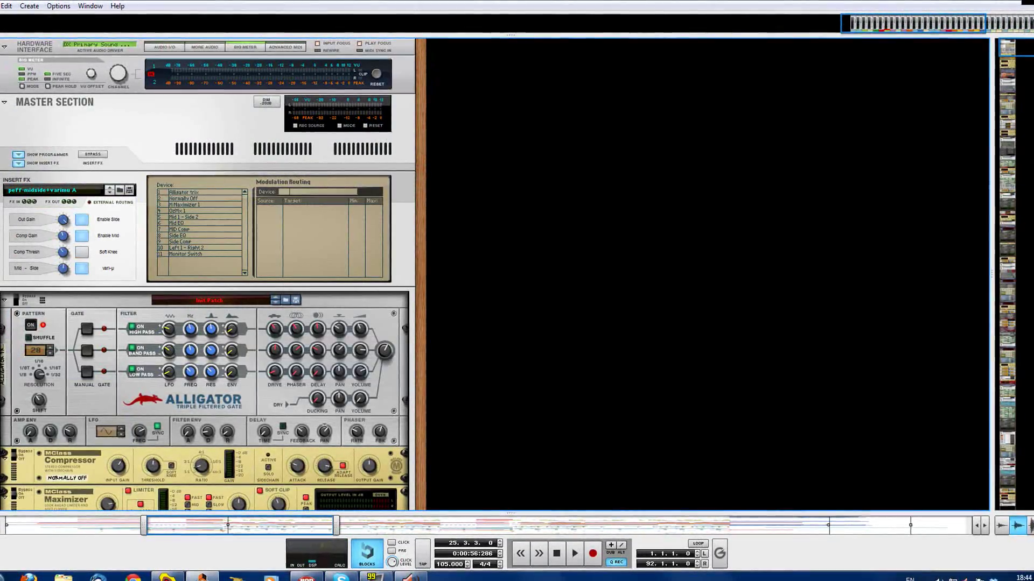
pyautogui.rightClick(495, 96)
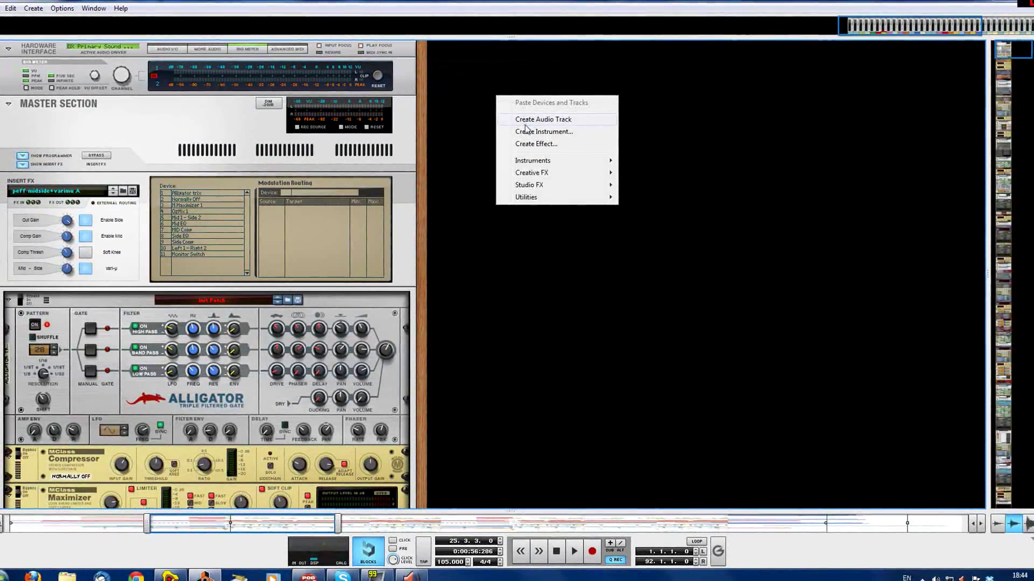
pyautogui.moveTo(550, 201)
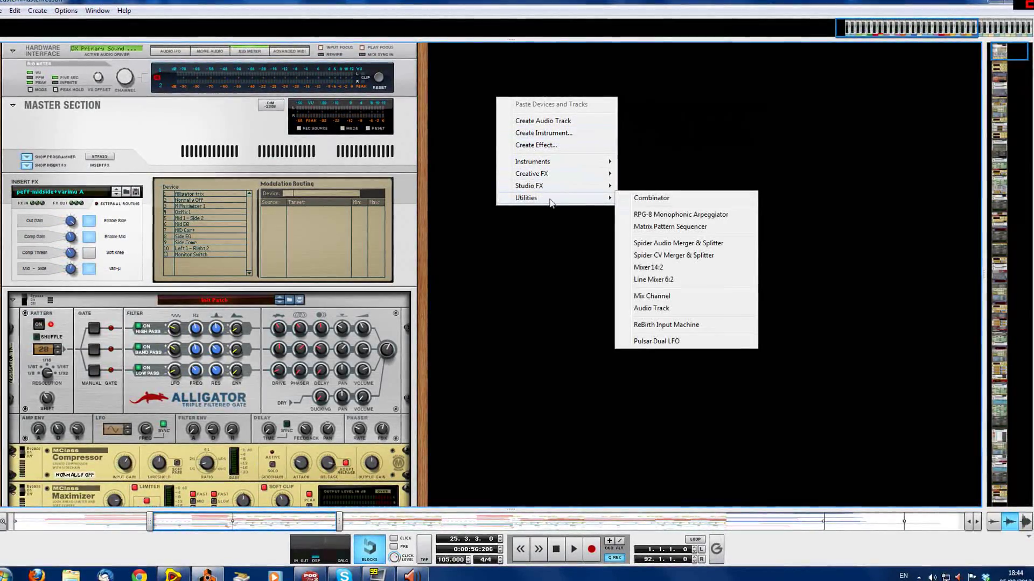
pyautogui.click(652, 198)
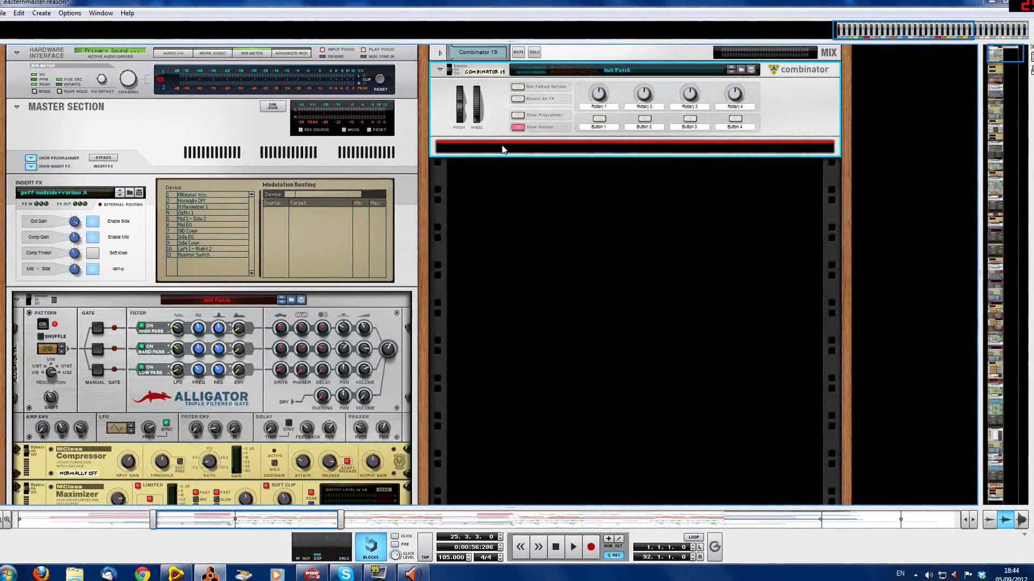
pyautogui.rightClick(502, 149)
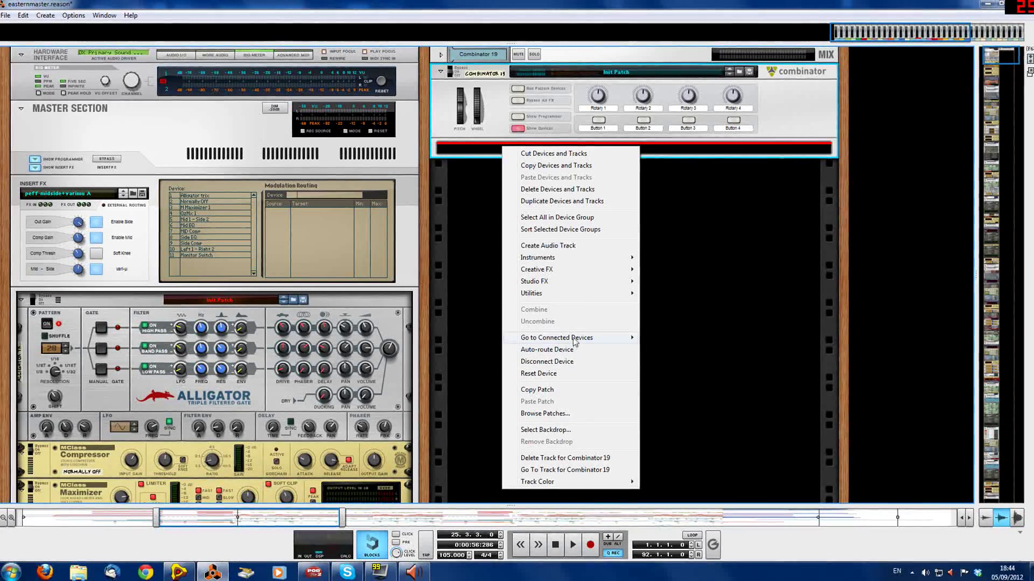
# Add a Thor synth to the Combinator, reset it to Init Patch, and show its programmer
pyautogui.moveTo(560, 259)
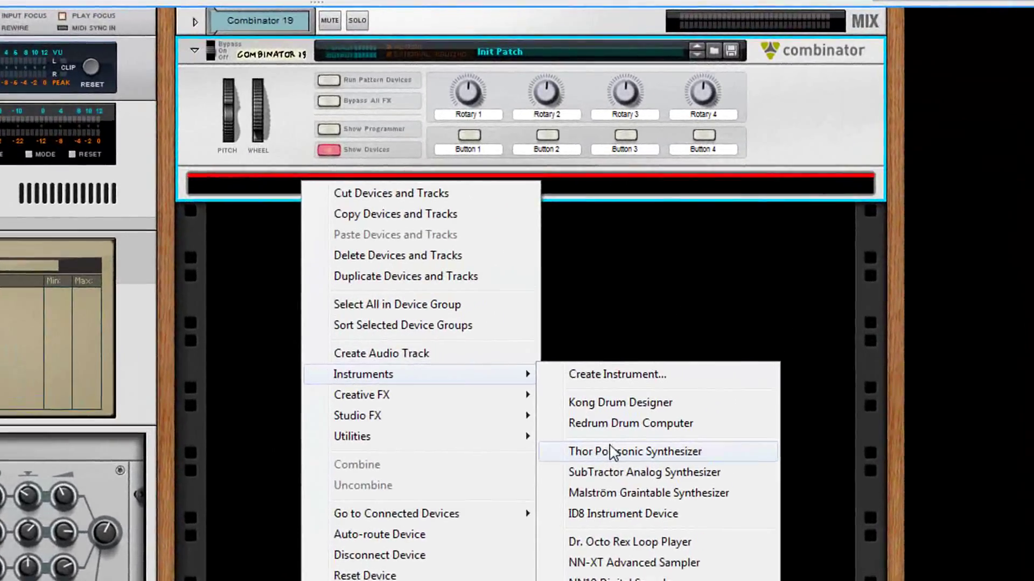
pyautogui.click(613, 452)
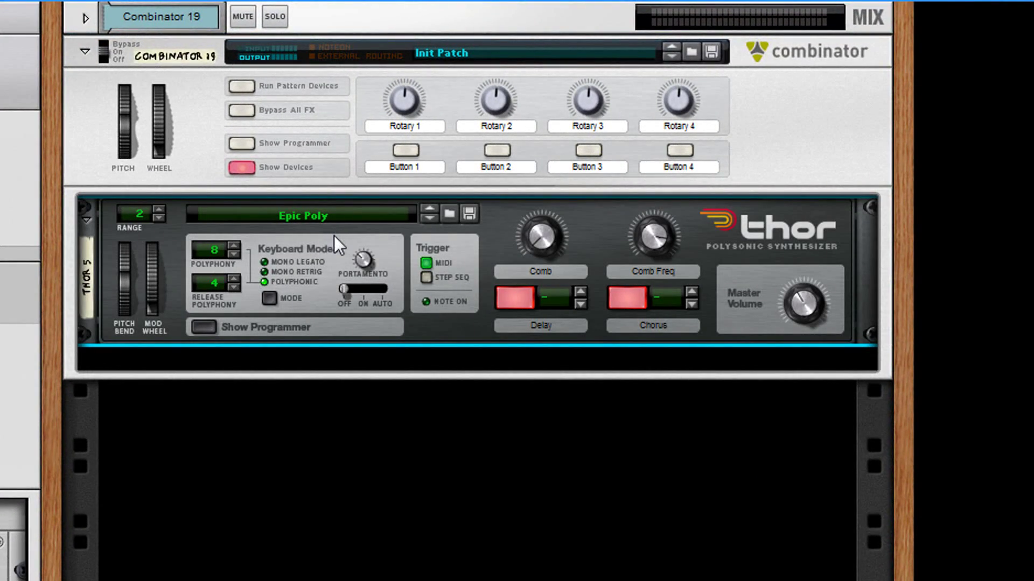
pyautogui.rightClick(335, 237)
pyautogui.click(274, 353)
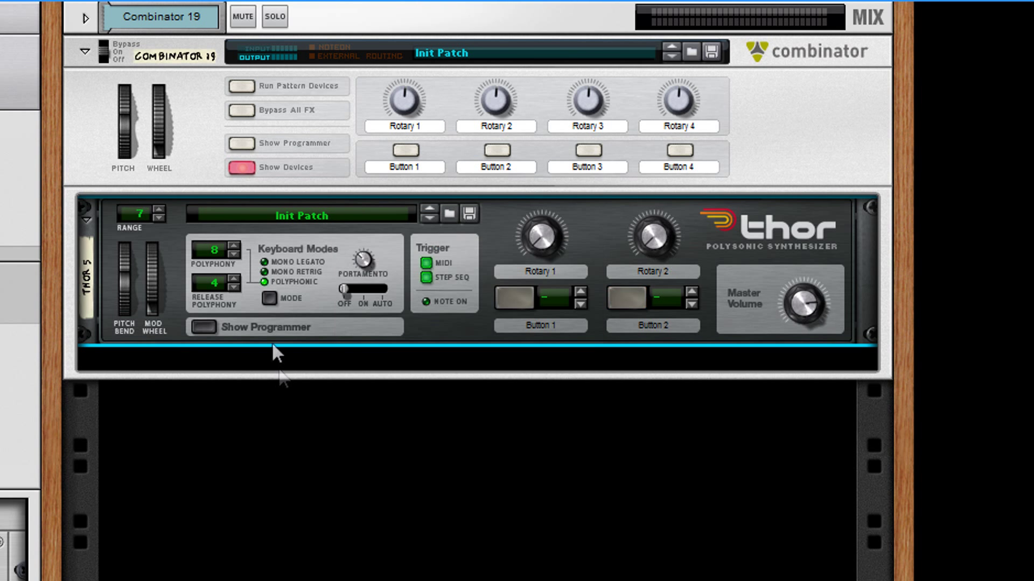
pyautogui.click(204, 326)
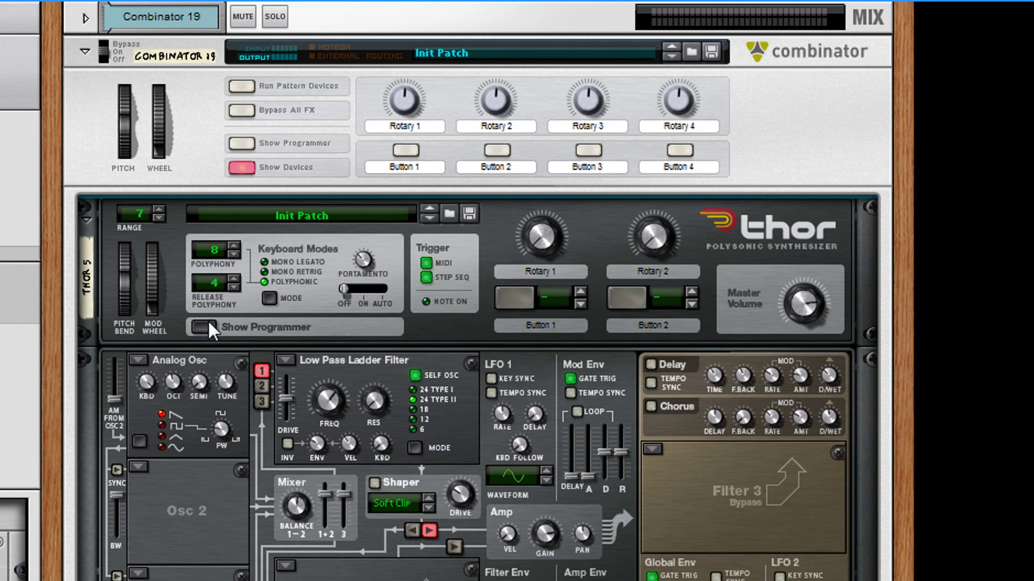
# Raise Osc 1 octave to 5 and set Filter 1 resonance to about 22
pyautogui.scroll(-5, 208, 320)
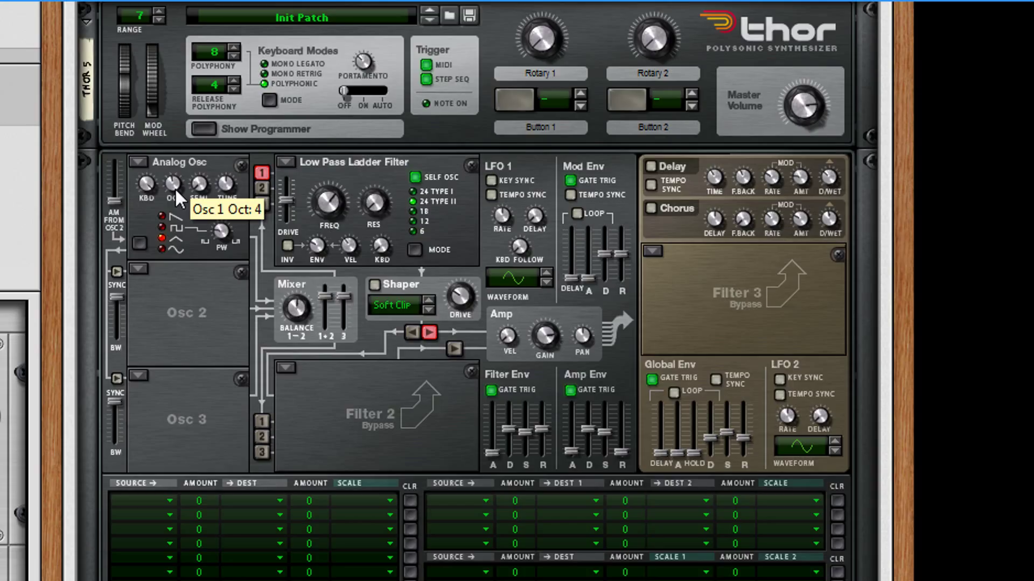
pyautogui.moveTo(169, 183); pyautogui.dragTo(170, 178)
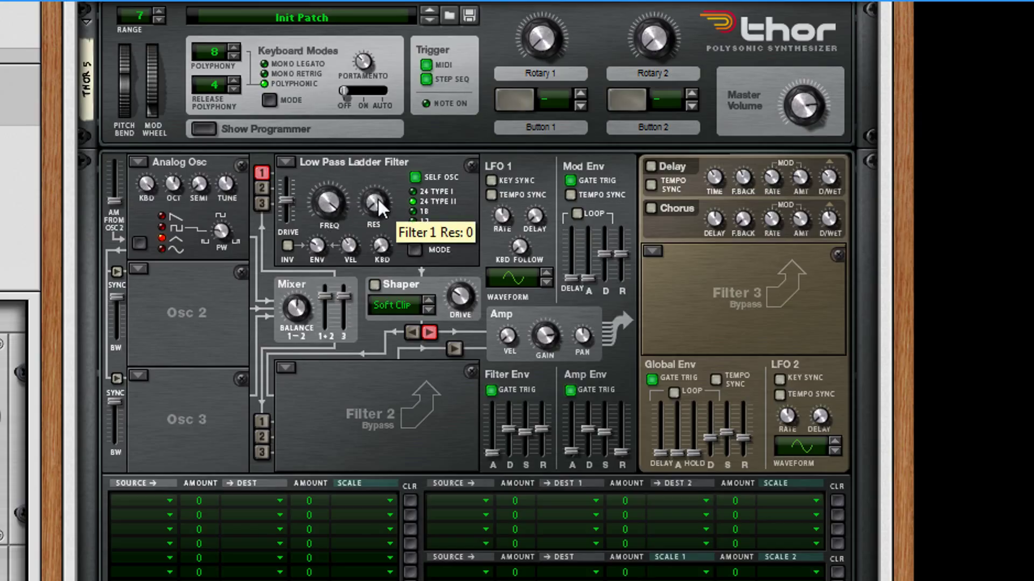
pyautogui.moveTo(377, 198); pyautogui.dragTo(376, 139)
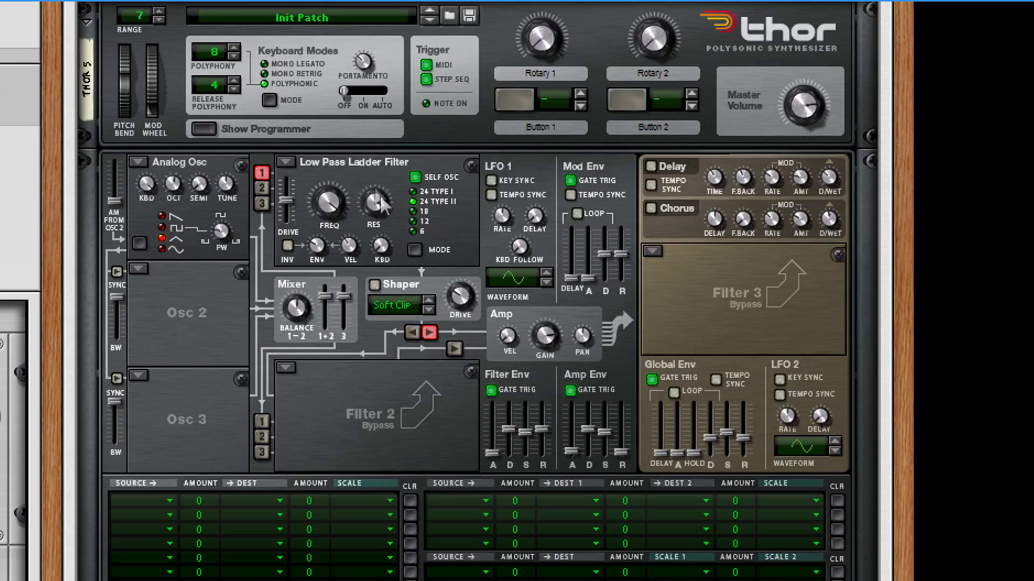
pyautogui.moveTo(380, 196); pyautogui.dragTo(381, 258)
pyautogui.moveTo(378, 208)
pyautogui.mouseDown()
pyautogui.moveTo(379, 217)
pyautogui.moveTo(376, 202)
pyautogui.mouseUp()
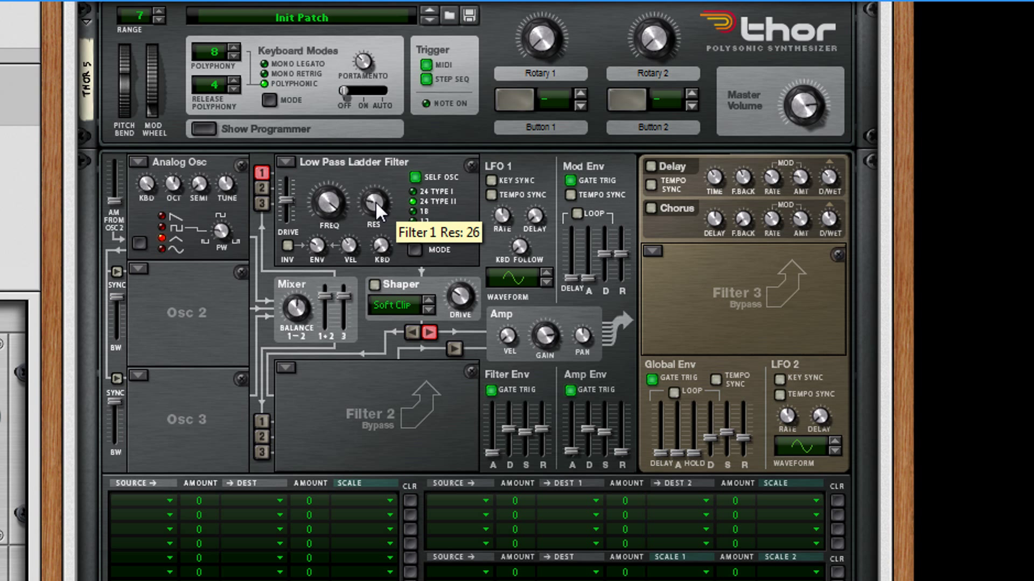
# Lower Thor's Filter 1 cutoff frequency to about 1.15 kHz
pyautogui.scroll(5, 372, 204)
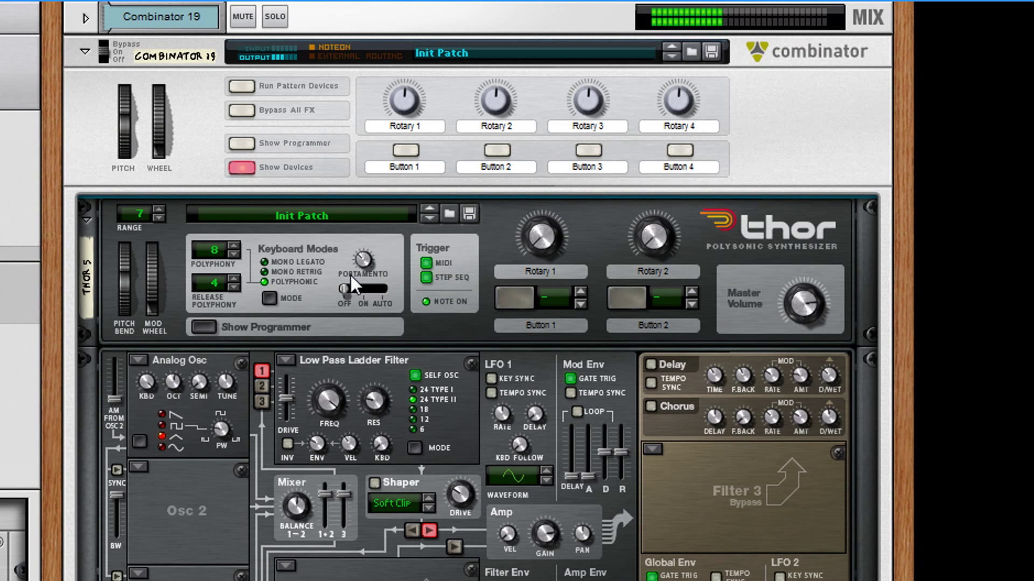
pyautogui.scroll(-3, 373, 361)
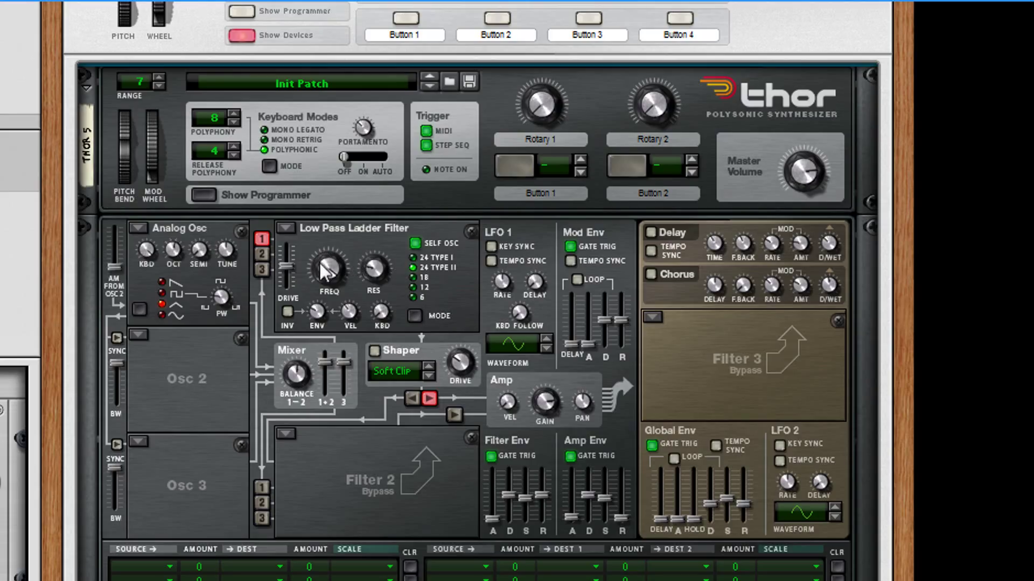
pyautogui.moveTo(330, 271); pyautogui.dragTo(330, 267)
pyautogui.moveTo(340, 269)
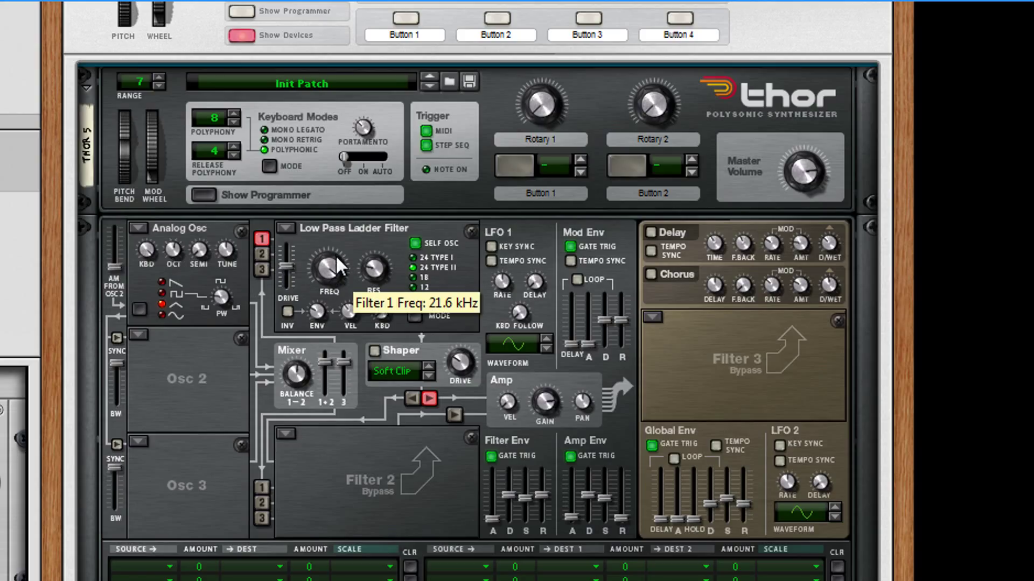
pyautogui.moveTo(340, 267); pyautogui.dragTo(314, 266)
# Keep Thor's master volume at 0.0 dB and raise the Filter 1 envelope amount from 33 to 106
pyautogui.moveTo(802, 188); pyautogui.dragTo(802, 179)
pyautogui.keyDown('ctrl'); pyautogui.click(804, 179); pyautogui.keyUp('ctrl')
pyautogui.moveTo(324, 315)
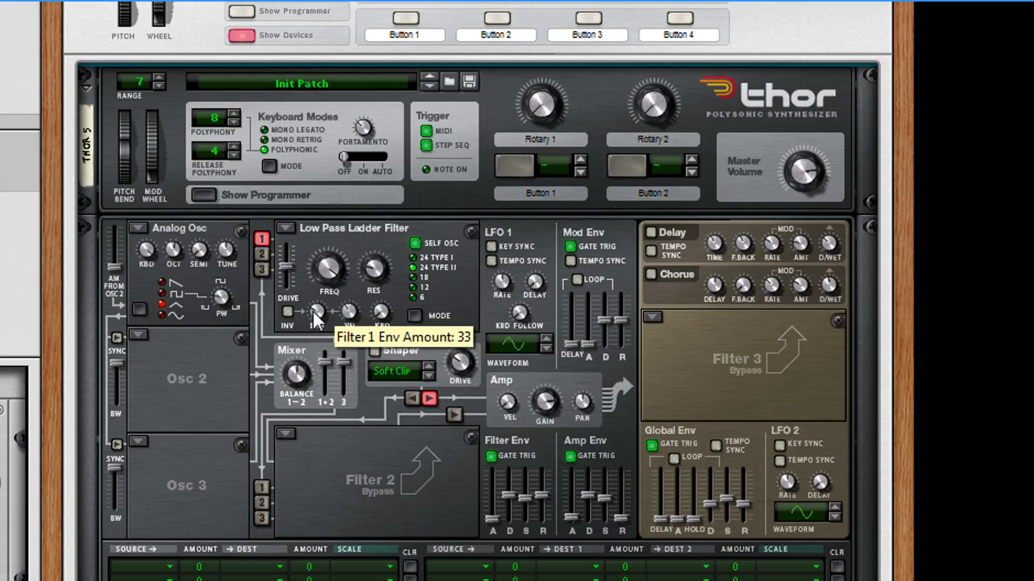
pyautogui.moveTo(312, 310); pyautogui.dragTo(315, 283)
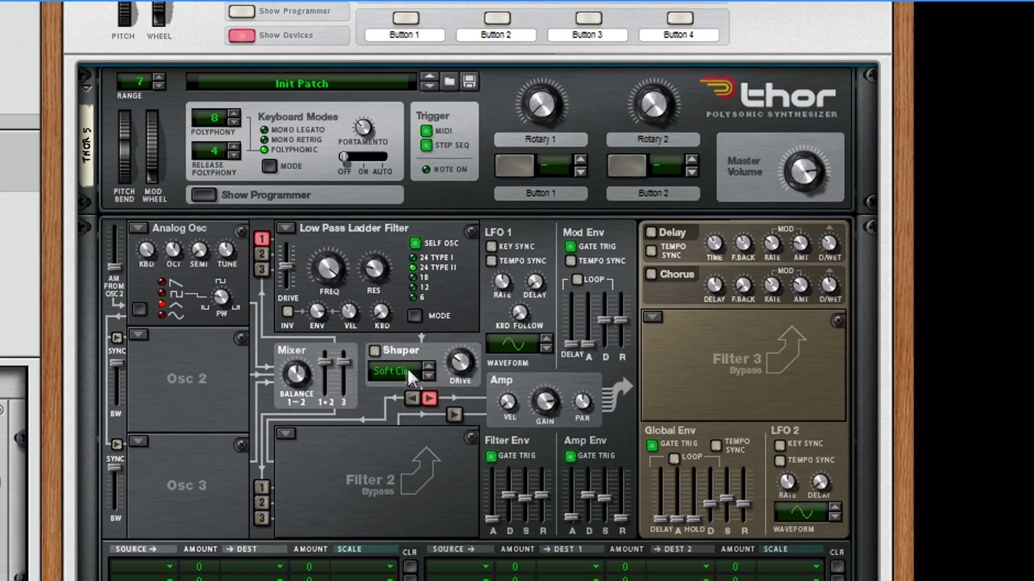
# Turn on Thor's Shaper in Hard Clip mode with its drive at about 91
pyautogui.click(428, 377)
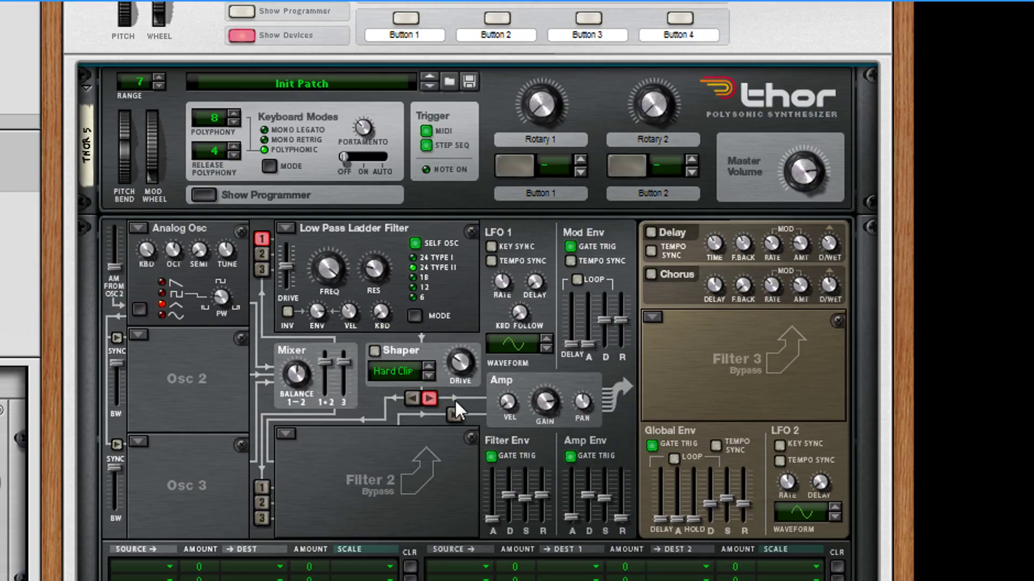
pyautogui.click(428, 376)
pyautogui.click(429, 377)
pyautogui.click(373, 351)
pyautogui.moveTo(468, 379)
pyautogui.moveTo(467, 378)
pyautogui.mouseDown()
pyautogui.moveTo(462, 335)
pyautogui.moveTo(460, 363)
pyautogui.mouseUp()
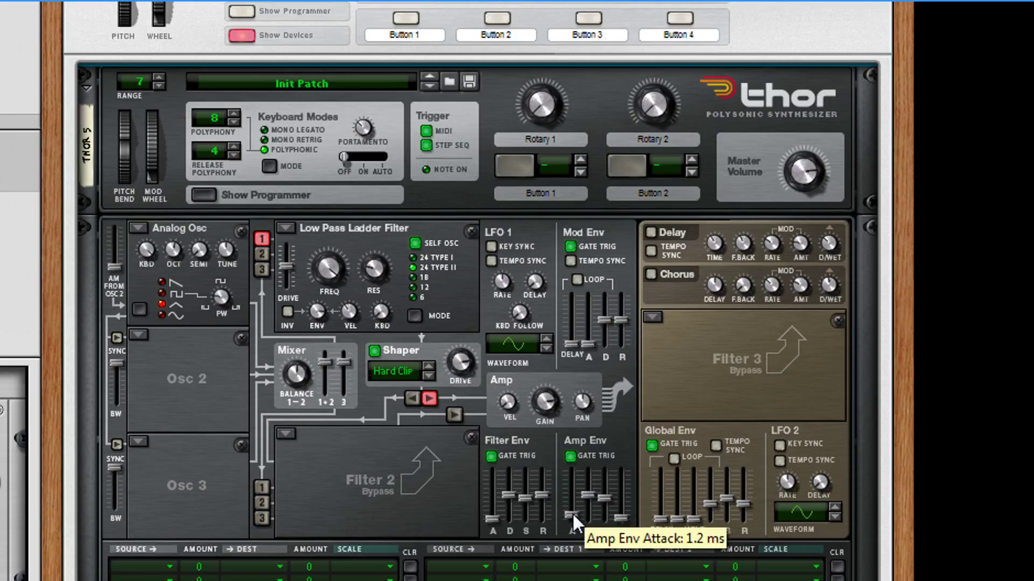
# Set the amp attack to about 3.9 ms, raise the amp sustain, and shorten the filter decay to 229 ms
pyautogui.moveTo(572, 512); pyautogui.dragTo(574, 515)
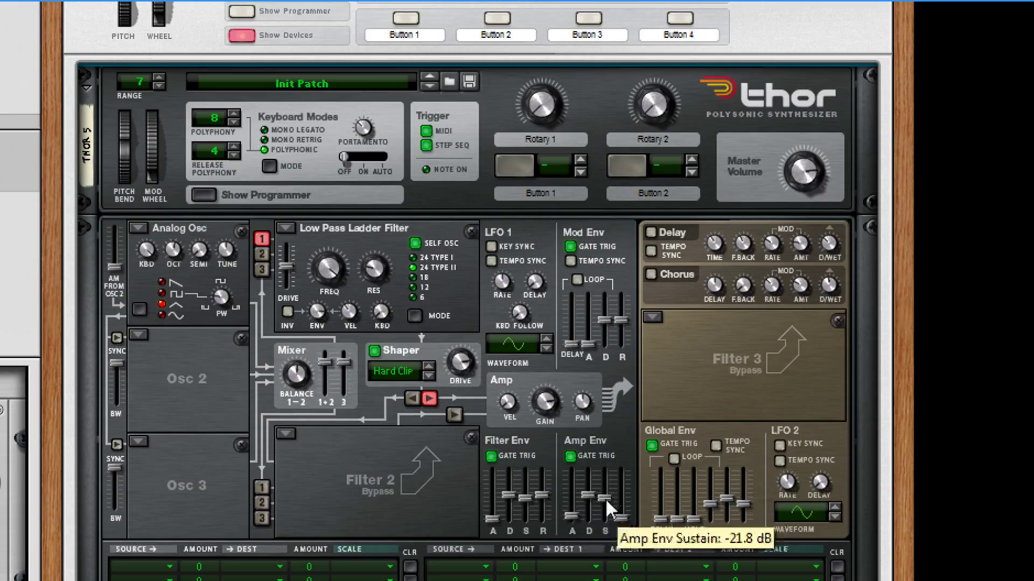
pyautogui.moveTo(606, 498); pyautogui.dragTo(608, 453)
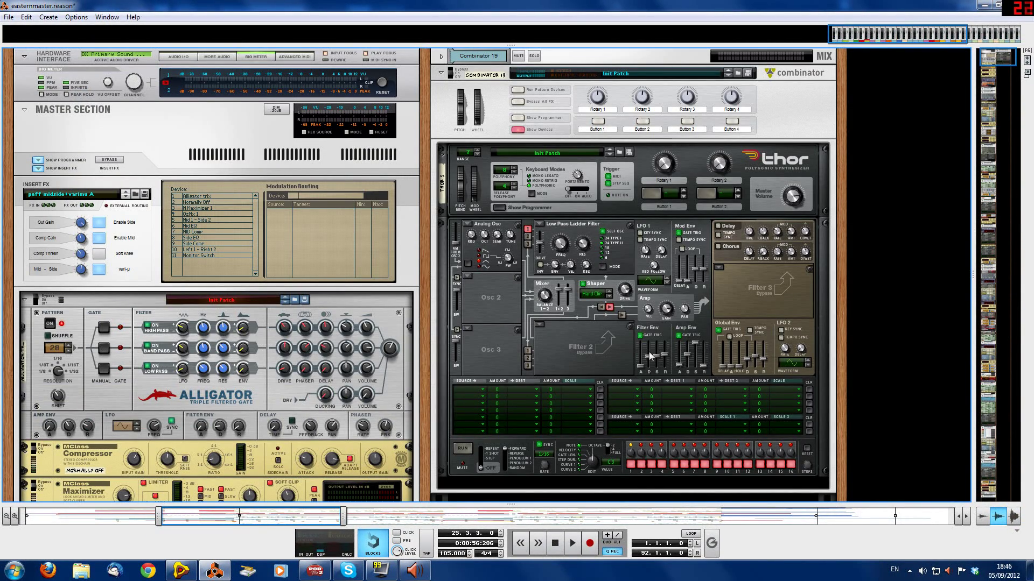
pyautogui.moveTo(648, 355); pyautogui.dragTo(649, 364)
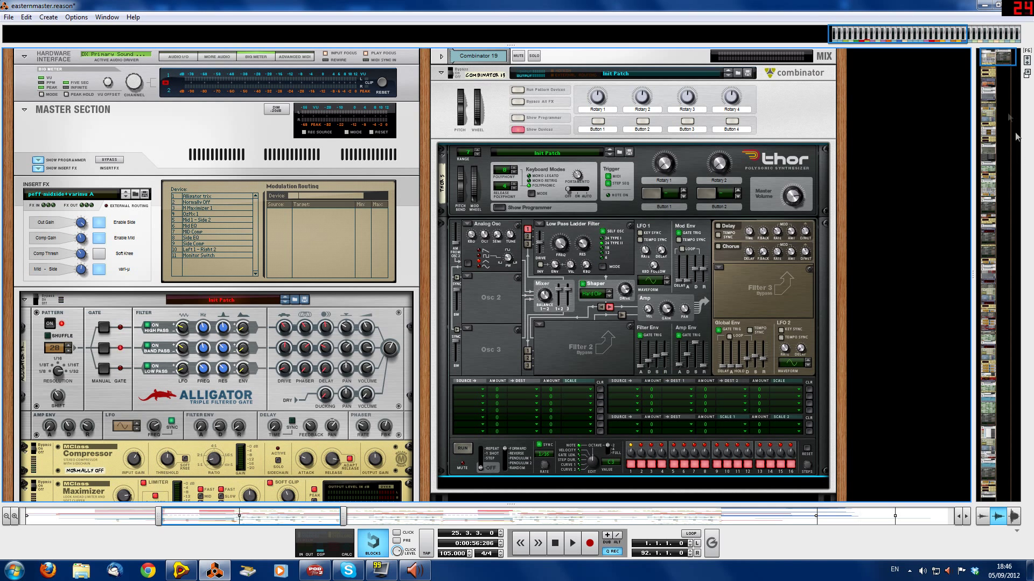
# Drag Thor's Filter Env Sustain fader to the bottom (-∞), then return to the sequencer arrangement
pyautogui.moveTo(995, 64); pyautogui.dragTo(986, 287)
pyautogui.press('F7')
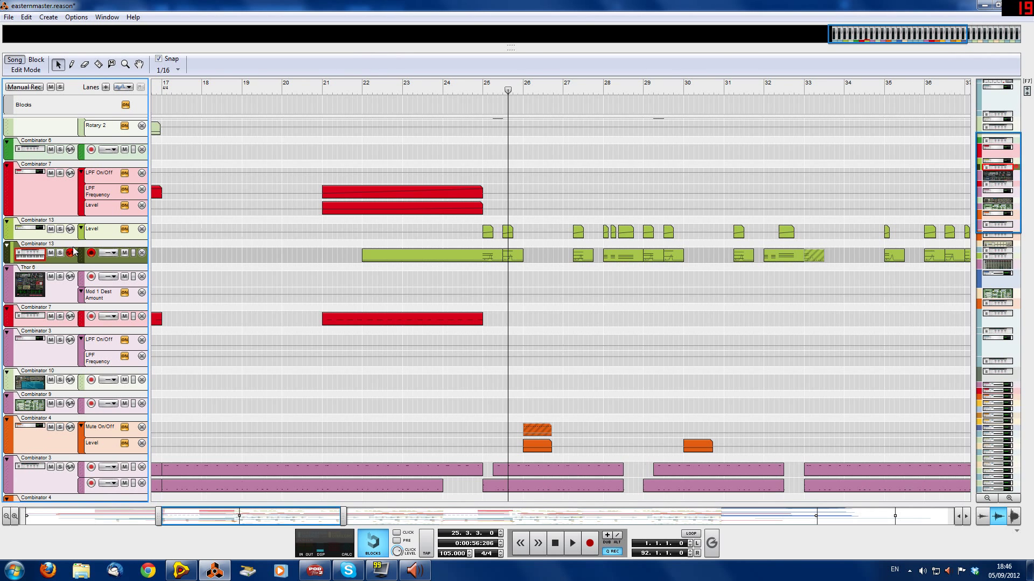
pyautogui.press('F6')
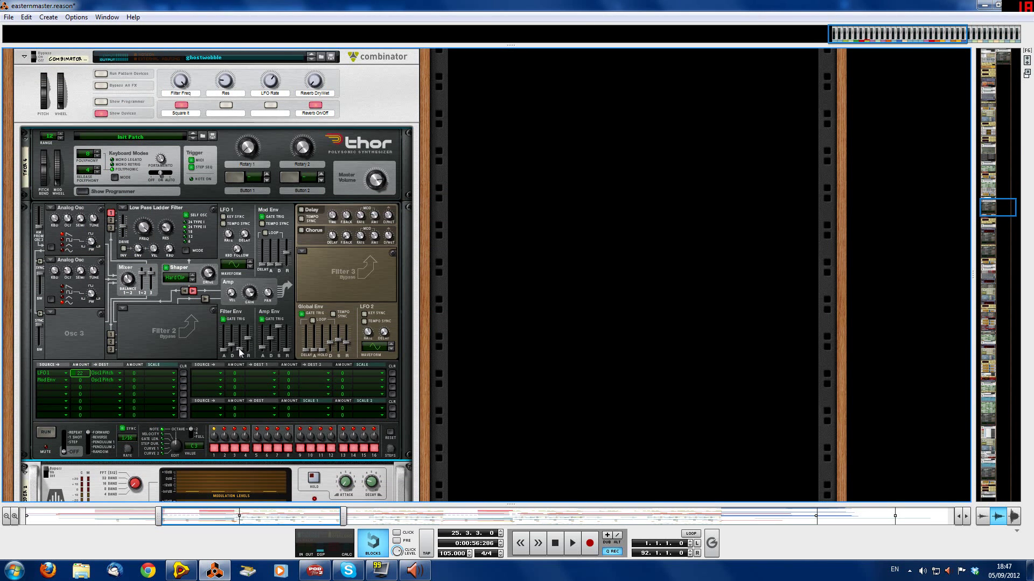
pyautogui.scroll(-2, 1023, 162)
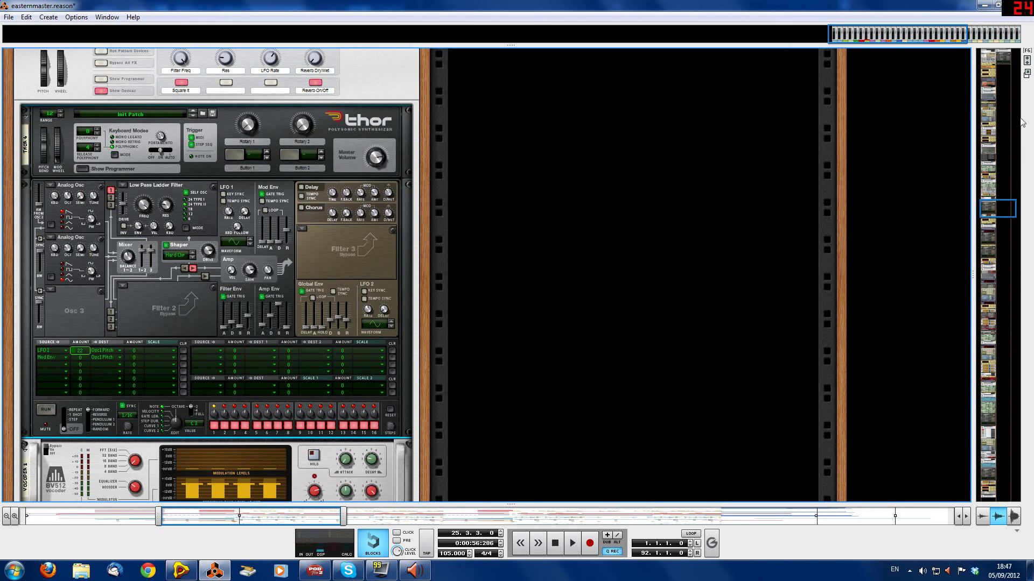
pyautogui.moveTo(990, 214); pyautogui.dragTo(1004, 23)
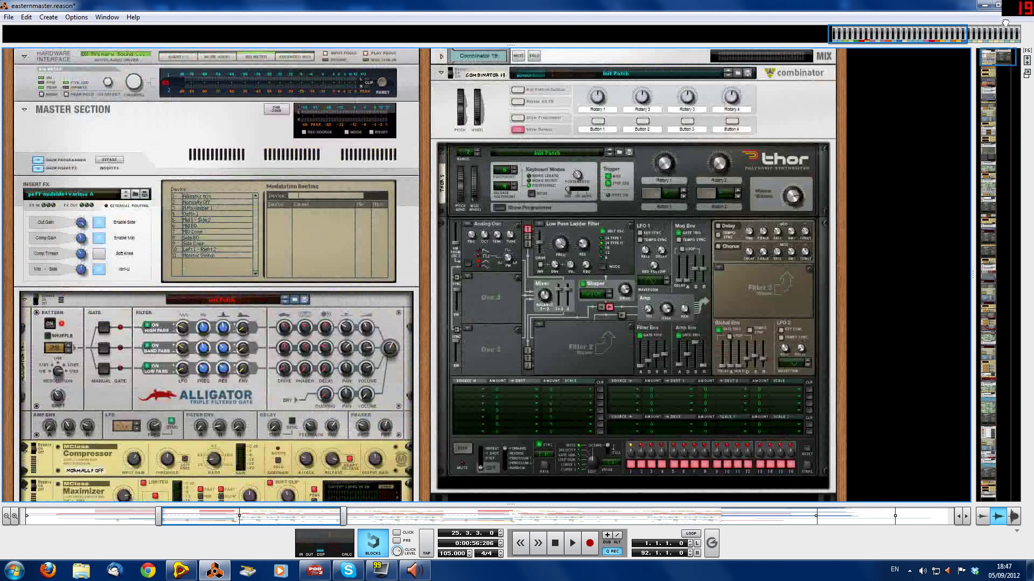
pyautogui.click(658, 368)
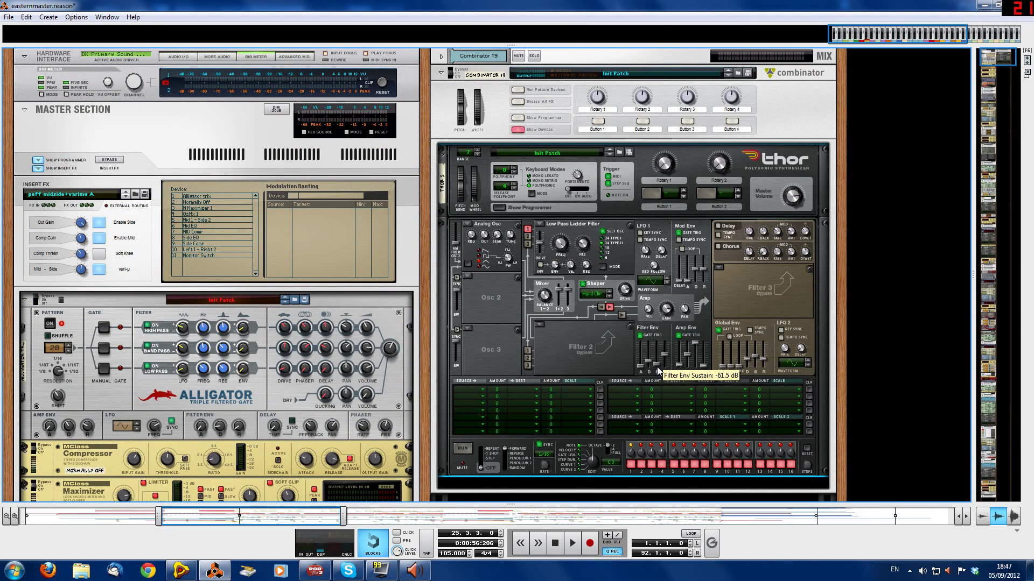
pyautogui.moveTo(658, 371); pyautogui.dragTo(658, 371)
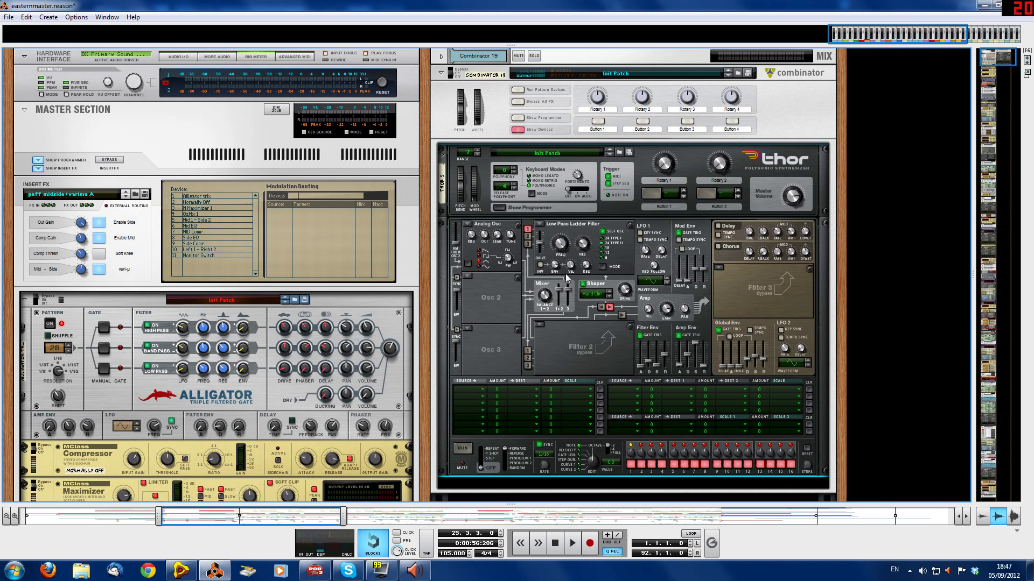
pyautogui.press('F7')
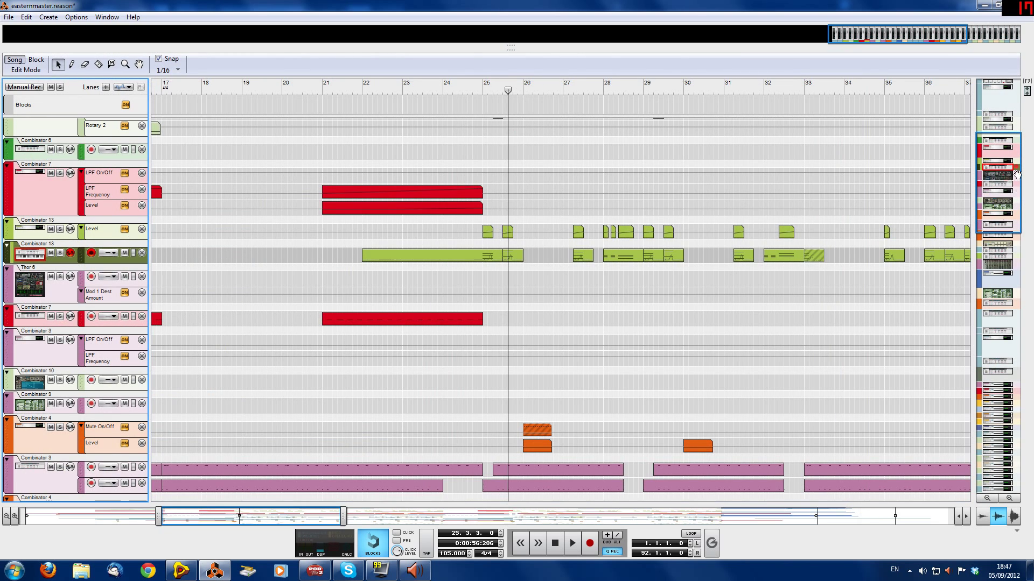
# Scroll the rack back to Thor and turn LFO 1 Rate down to about 6.36 Hz
pyautogui.moveTo(1007, 205); pyautogui.dragTo(982, 491)
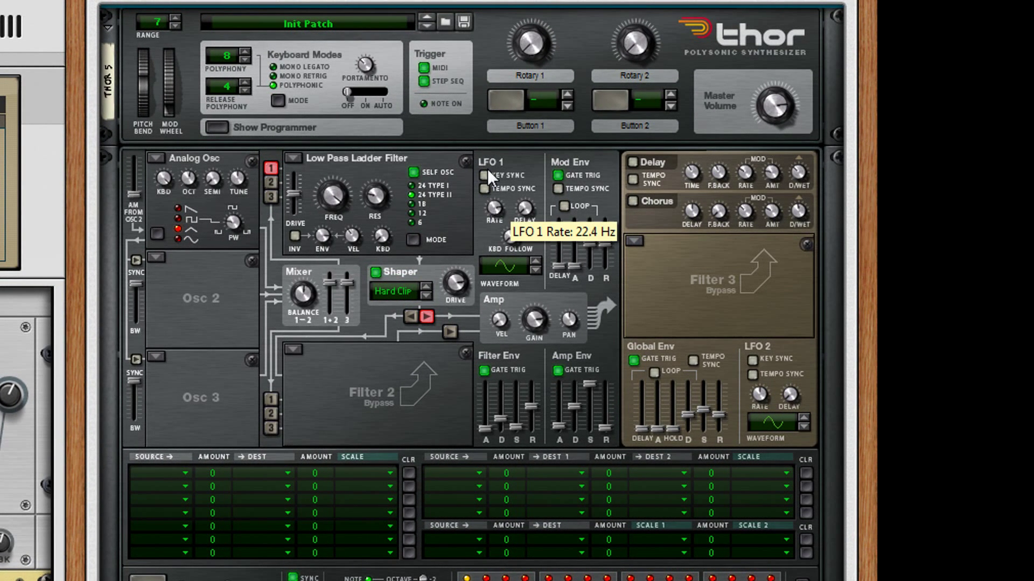
pyautogui.moveTo(498, 206); pyautogui.dragTo(496, 224)
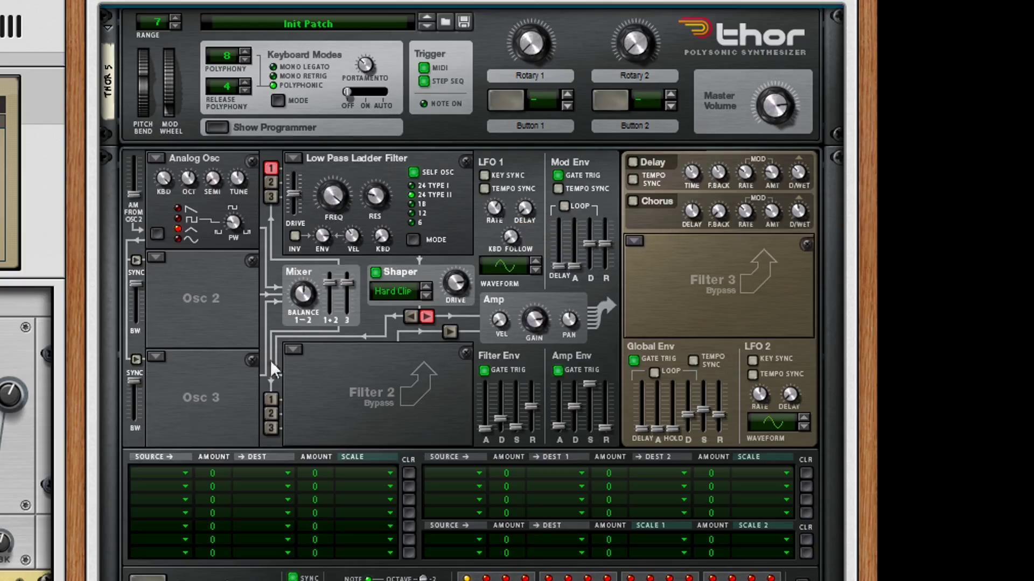
# Route LFO 1 to Osc 1 Pitch in modulation matrix row 1 with an amount of 22
pyautogui.click(155, 472)
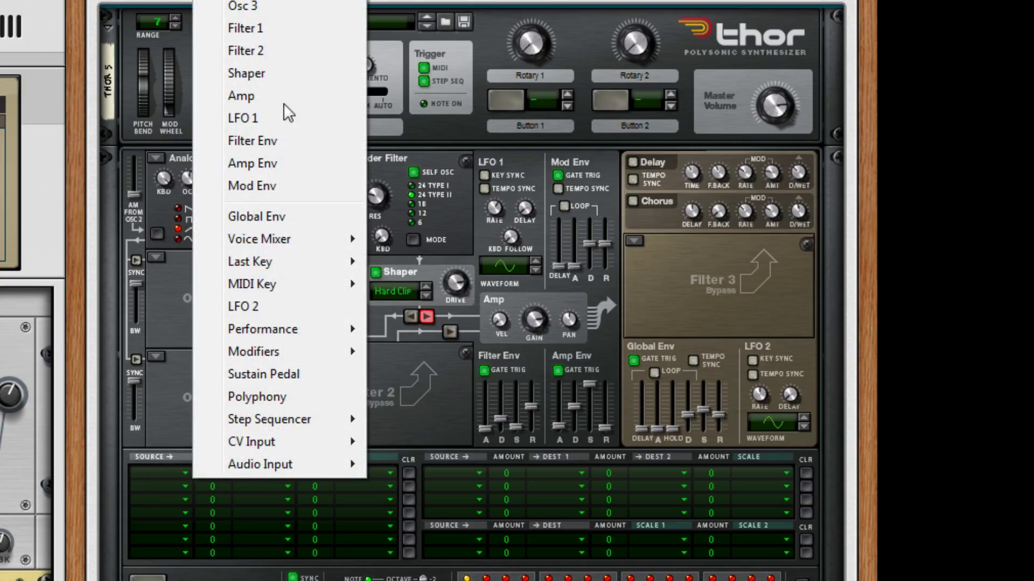
pyautogui.click(260, 118)
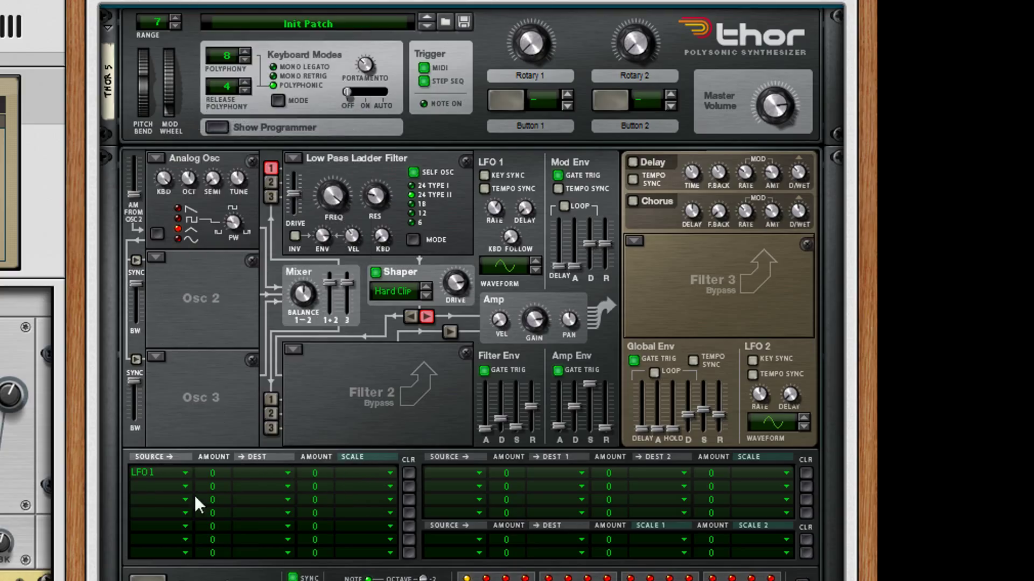
pyautogui.moveTo(214, 478); pyautogui.dragTo(224, 473)
pyautogui.click(287, 473)
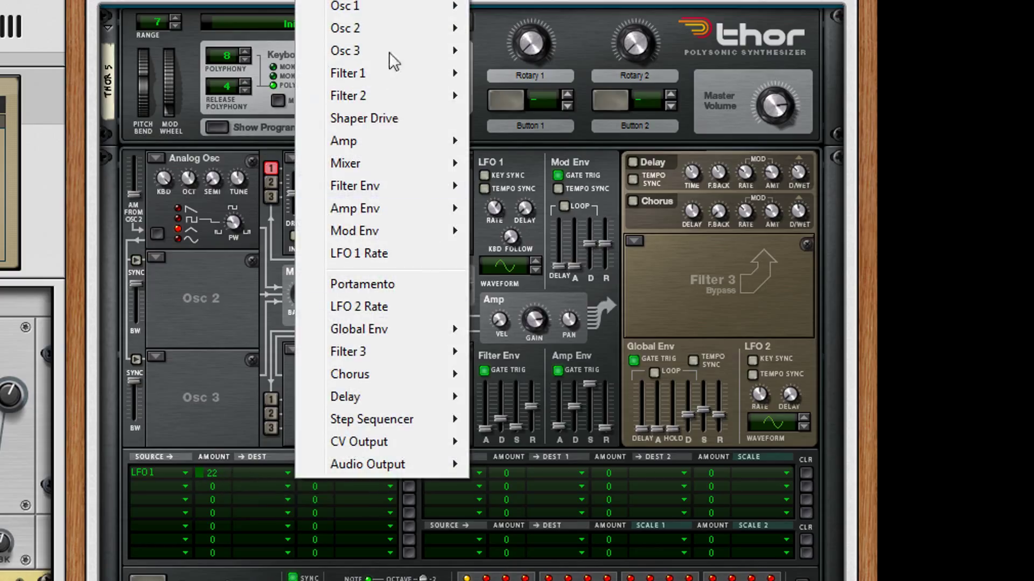
pyautogui.moveTo(445, 8)
pyautogui.click(514, 8)
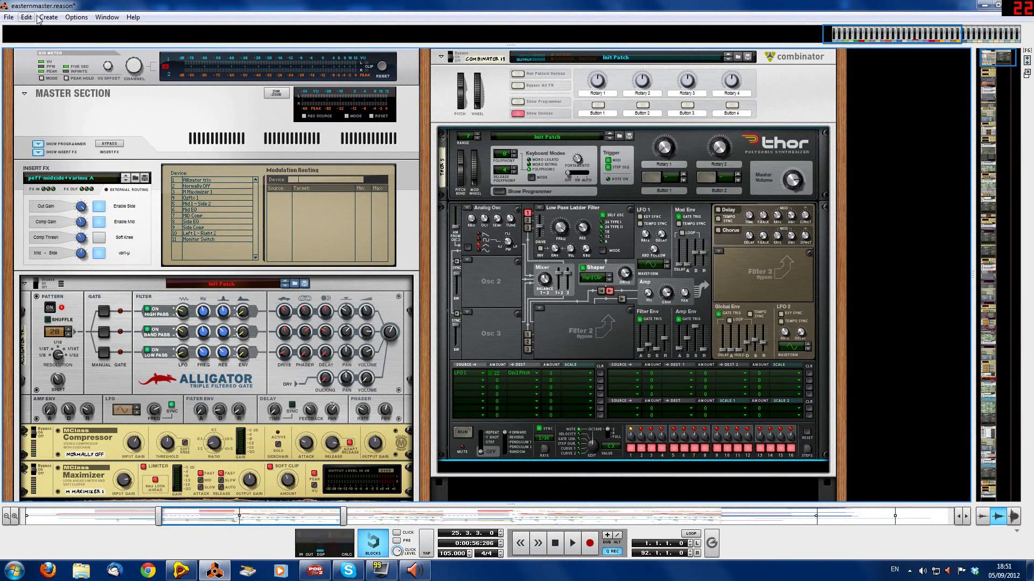
# Insert an MClass Equalizer after Thor in the Combinator
pyautogui.click(43, 20)
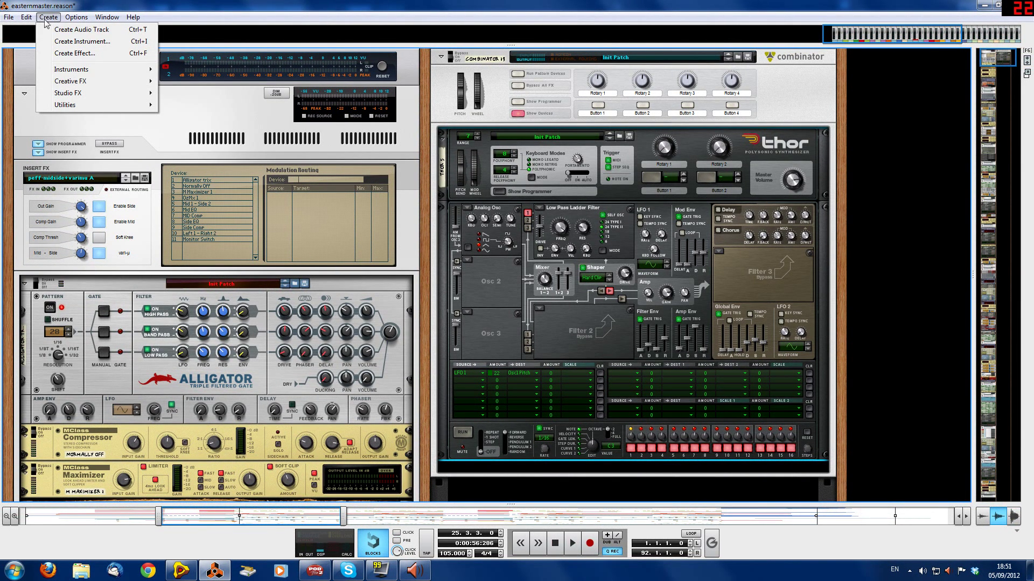
pyautogui.moveTo(80, 86)
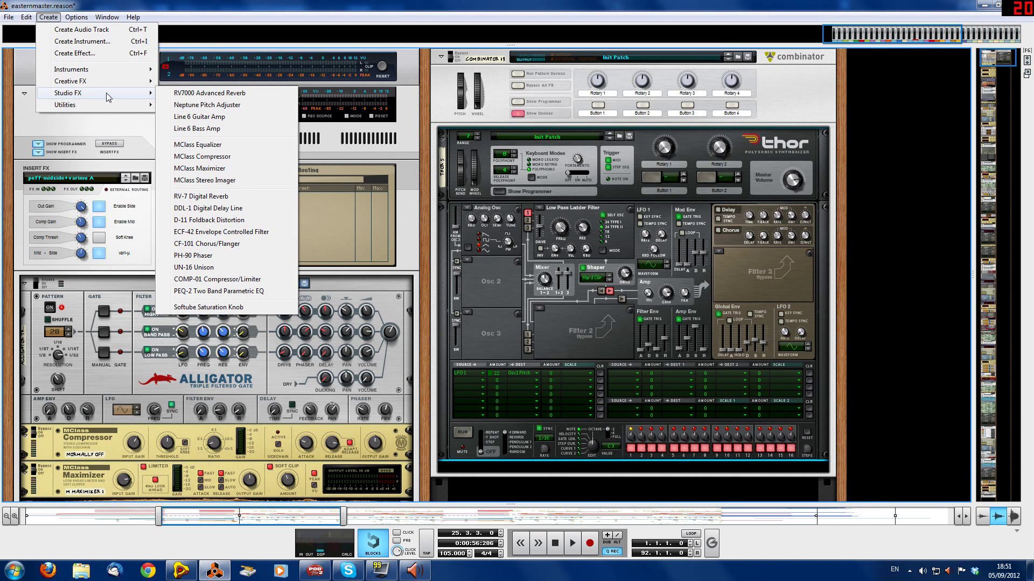
pyautogui.click(231, 146)
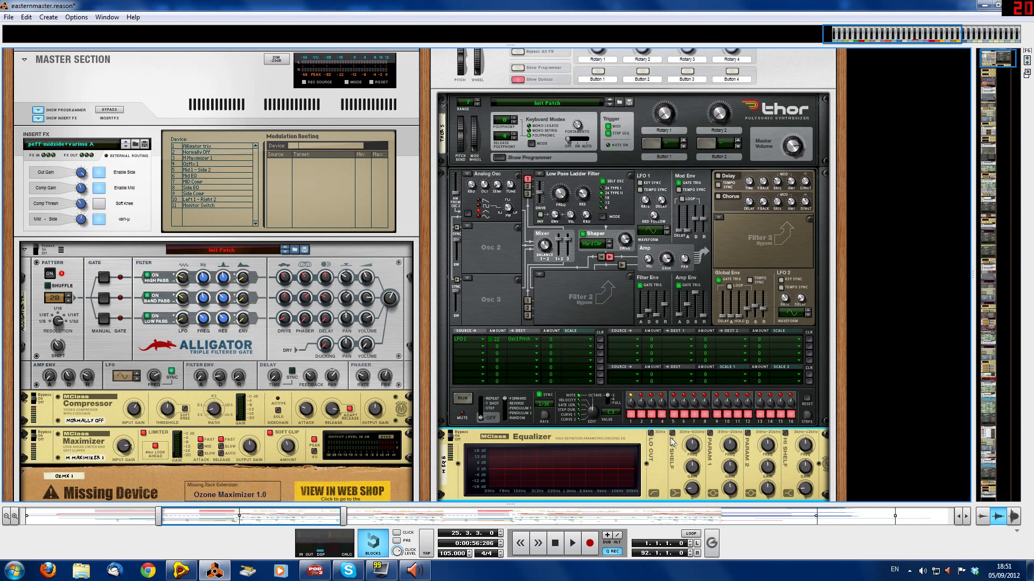
# Enable Lo Cut, set Lo Shelf to -6.9 dB and Hi Shelf to +12 dB, and add a 2.9 dB Param 2 peak at 3.1 kHz
pyautogui.click(650, 432)
pyautogui.click(672, 432)
pyautogui.moveTo(692, 466); pyautogui.dragTo(696, 477)
pyautogui.click(786, 433)
pyautogui.moveTo(806, 469); pyautogui.dragTo(805, 468)
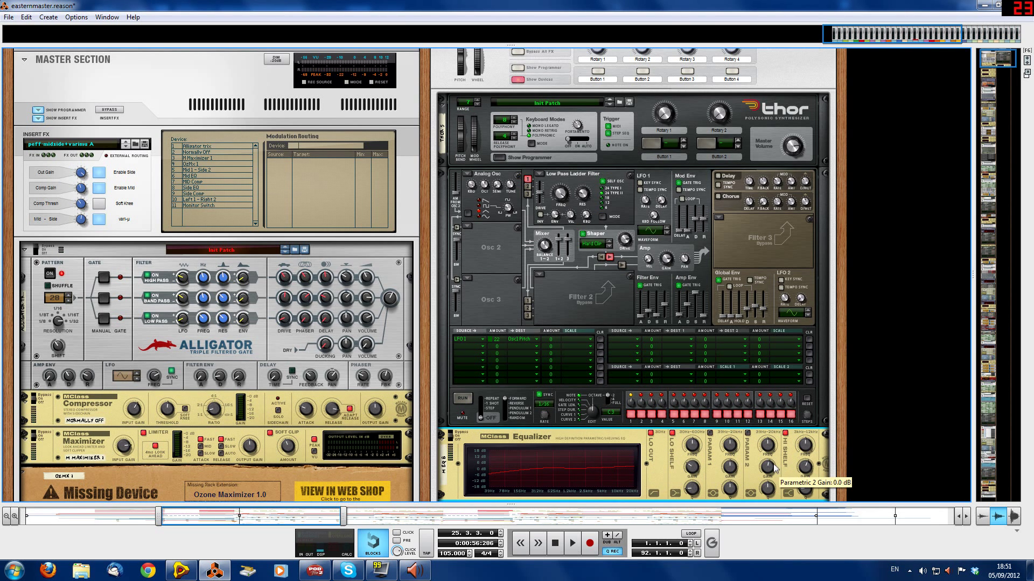
pyautogui.click(747, 433)
pyautogui.moveTo(768, 466)
pyautogui.mouseDown()
pyautogui.moveTo(769, 443)
pyautogui.moveTo(768, 470)
pyautogui.moveTo(765, 452)
pyautogui.mouseUp()
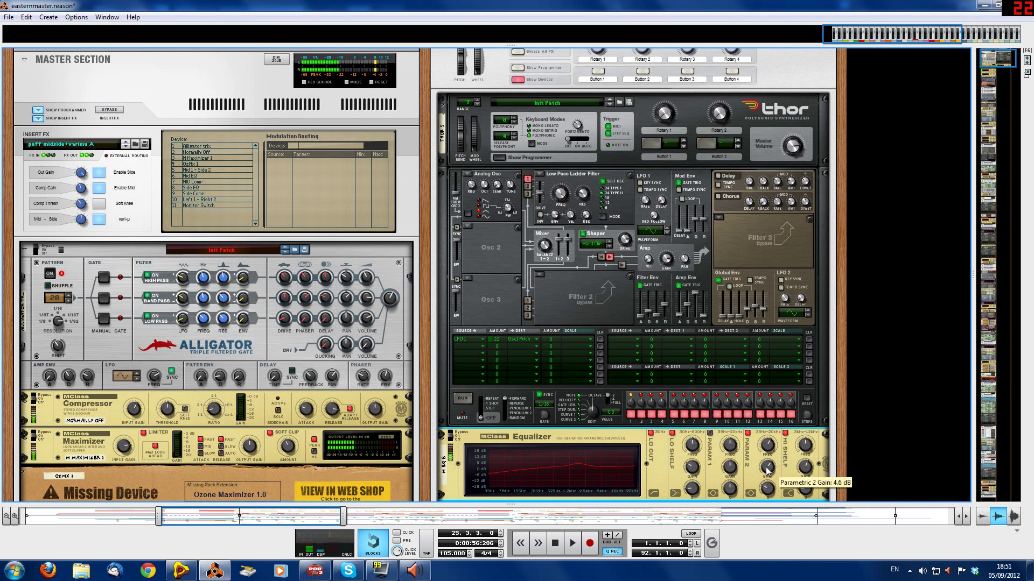
pyautogui.moveTo(768, 452); pyautogui.dragTo(771, 452)
# Add an MClass Compressor (4.06:1 ratio, −26.4 dB threshold) after the Equalizer
pyautogui.scroll(-3, 772, 470)
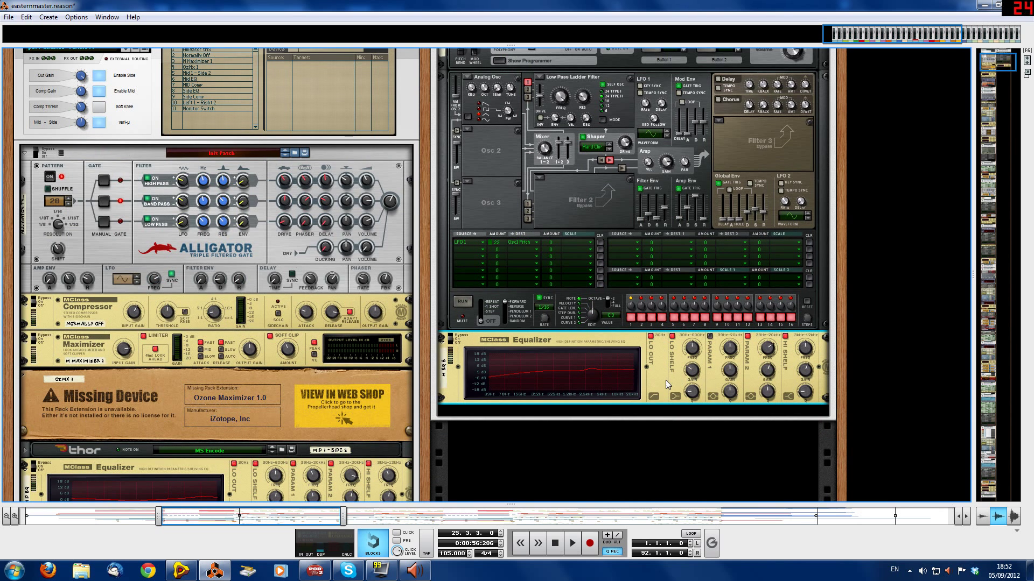
pyautogui.click(48, 17)
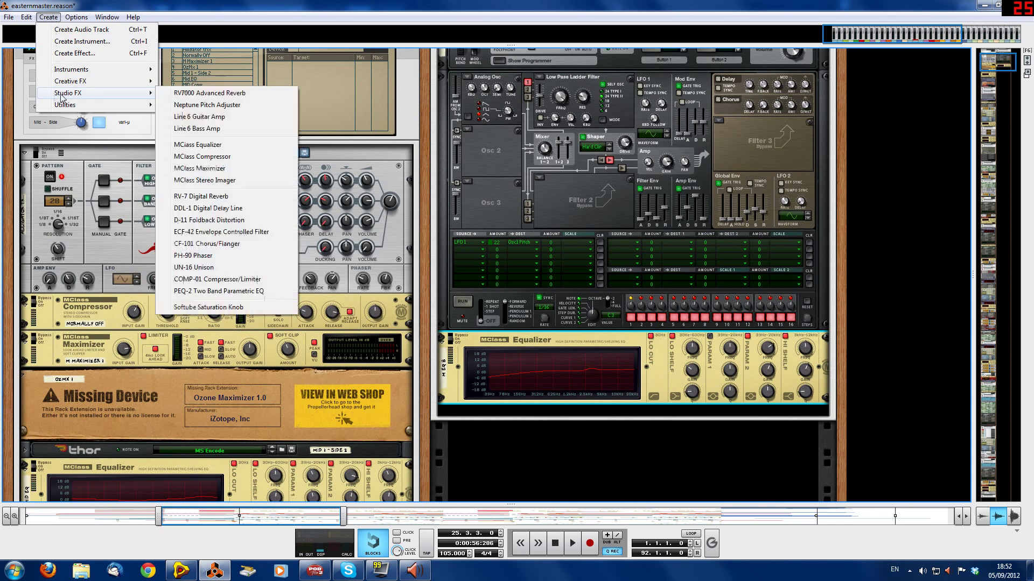
pyautogui.click(200, 156)
# Add an MClass Maximizer after the compressor and check its Input Gain
pyautogui.moveTo(75, 97)
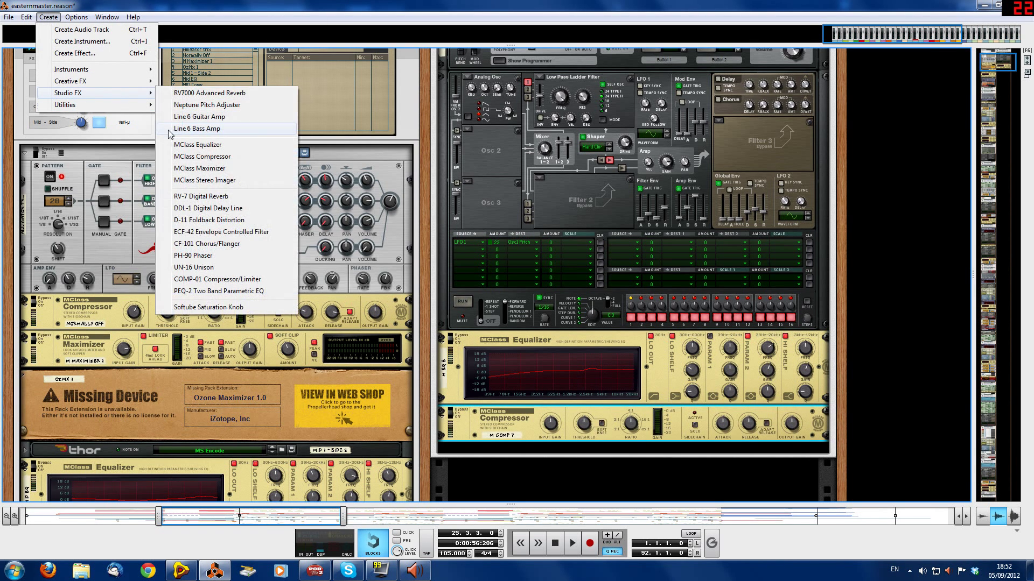
pyautogui.click(203, 168)
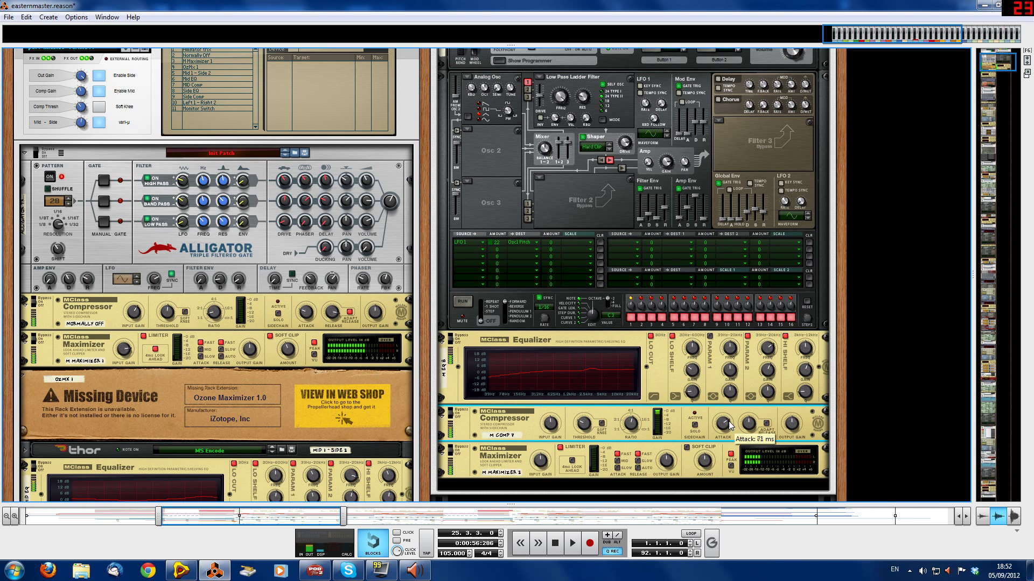
pyautogui.click(542, 460)
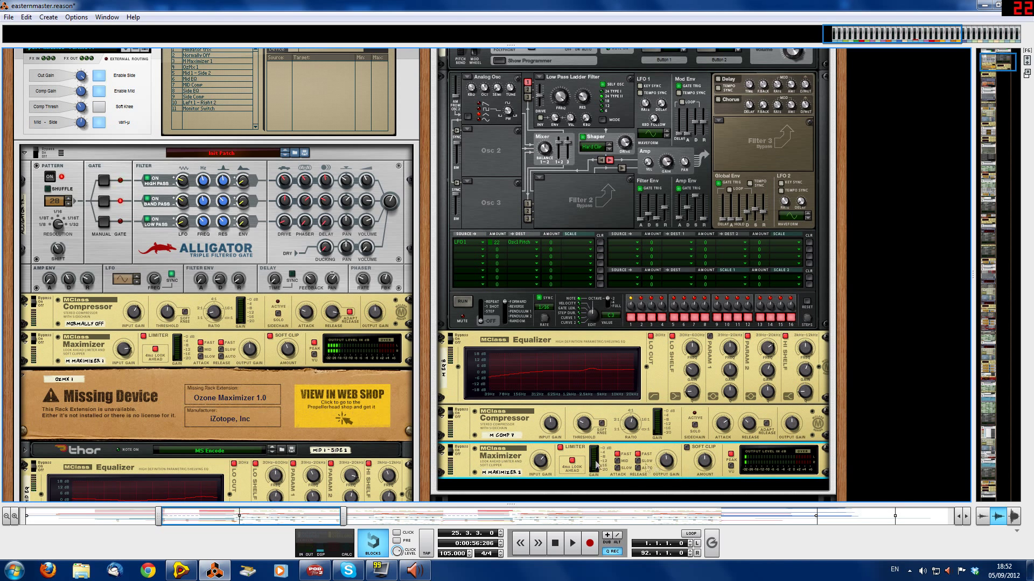
pyautogui.scroll(3, 495, 397)
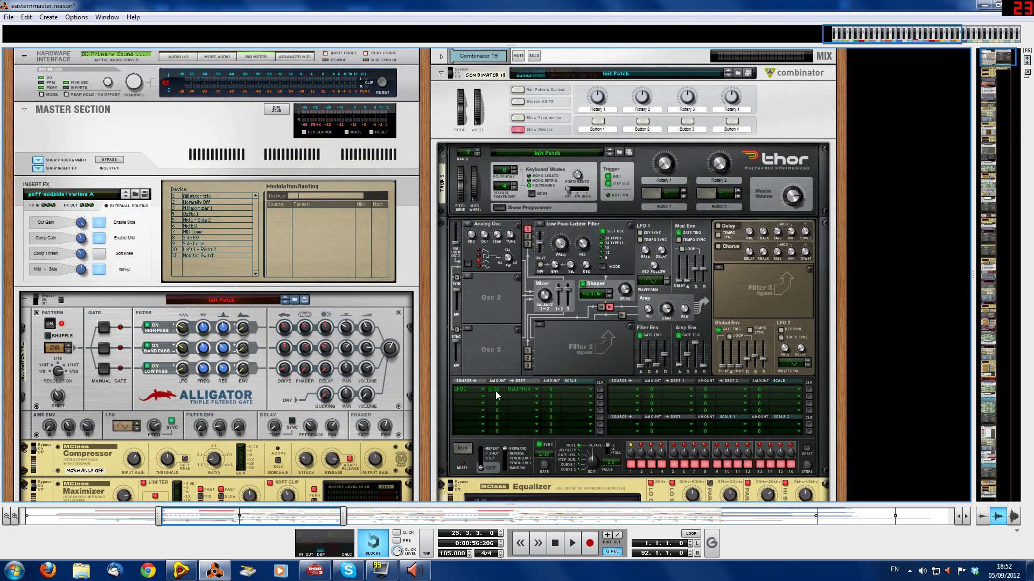
pyautogui.scroll(-3, 502, 385)
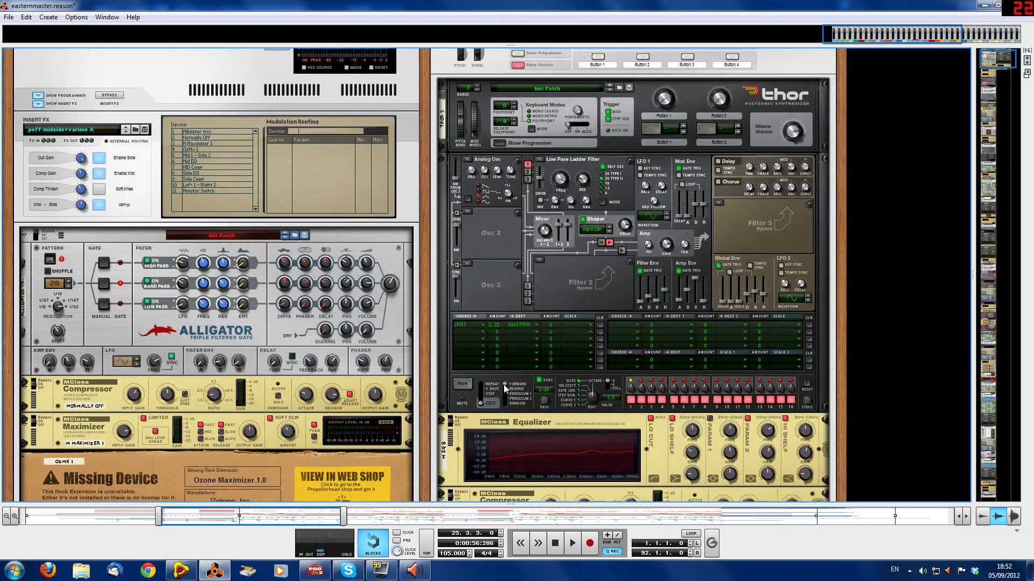
pyautogui.scroll(-3, 504, 385)
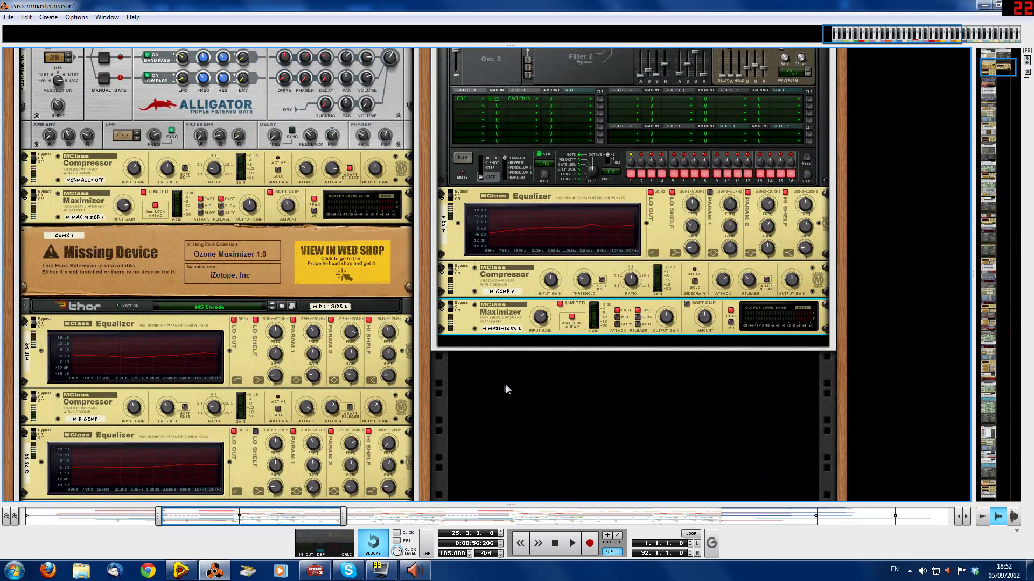
pyautogui.scroll(5, 509, 383)
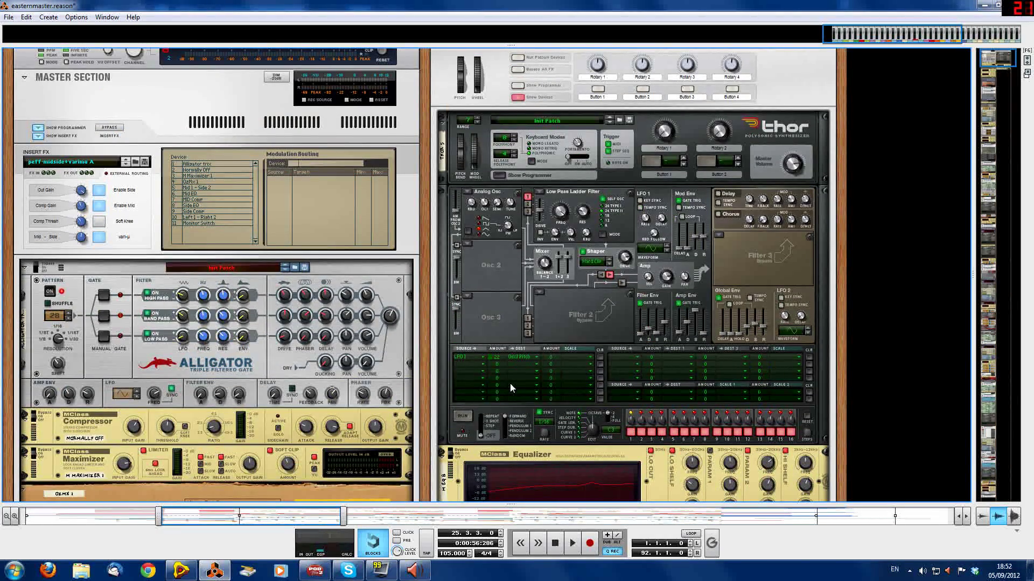